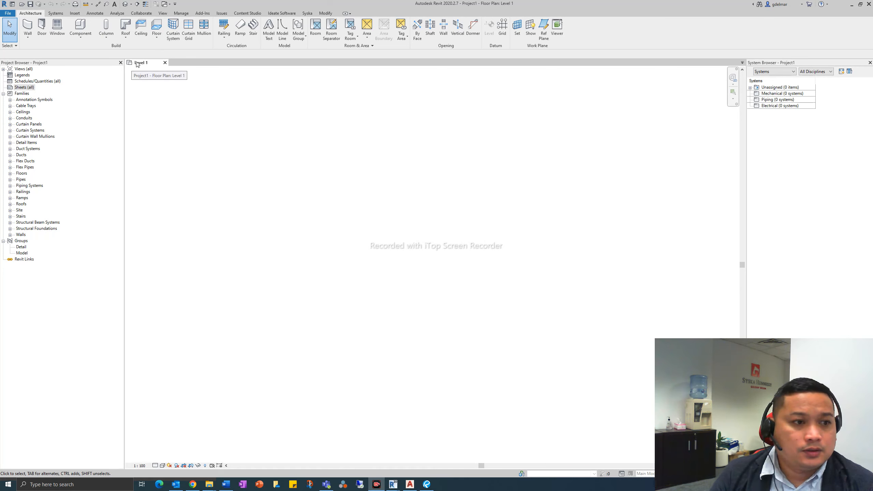
- Draw four connected walls forming a rectangular room on Level 1, about 5600 mm along the upper side and 4300 mm deep
left_click(55, 13)
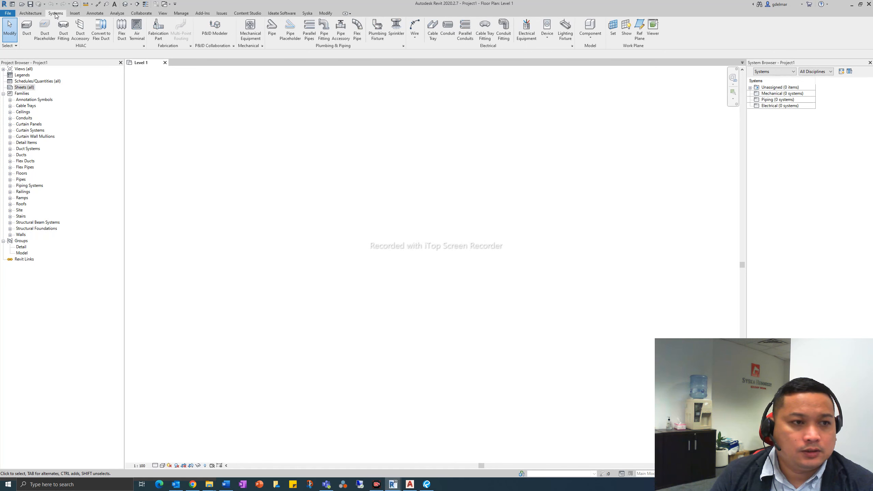
left_click(32, 14)
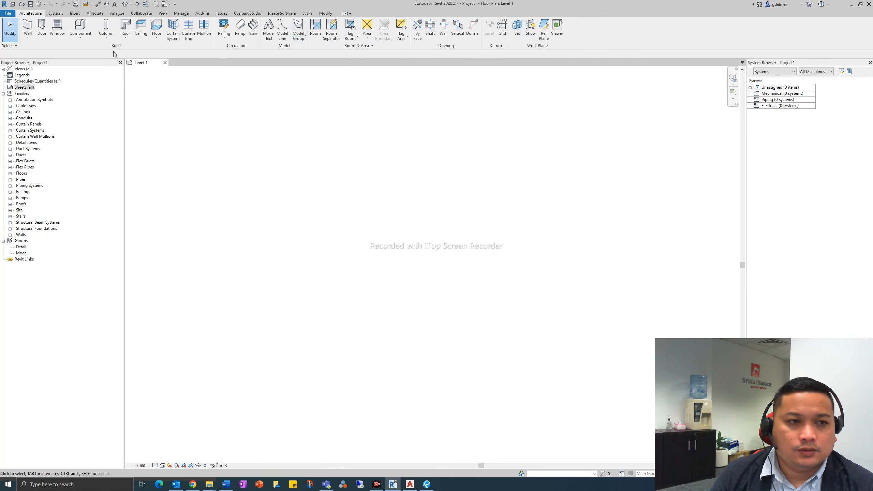
left_click(28, 27)
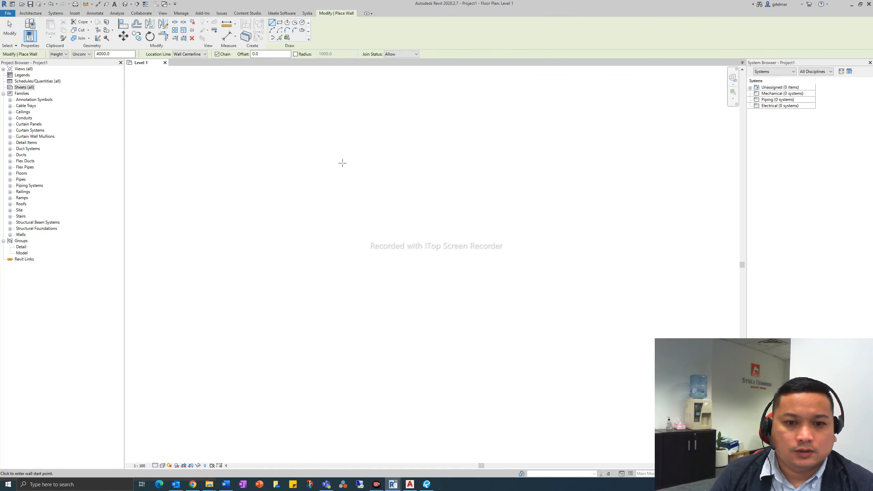
left_click(306, 170)
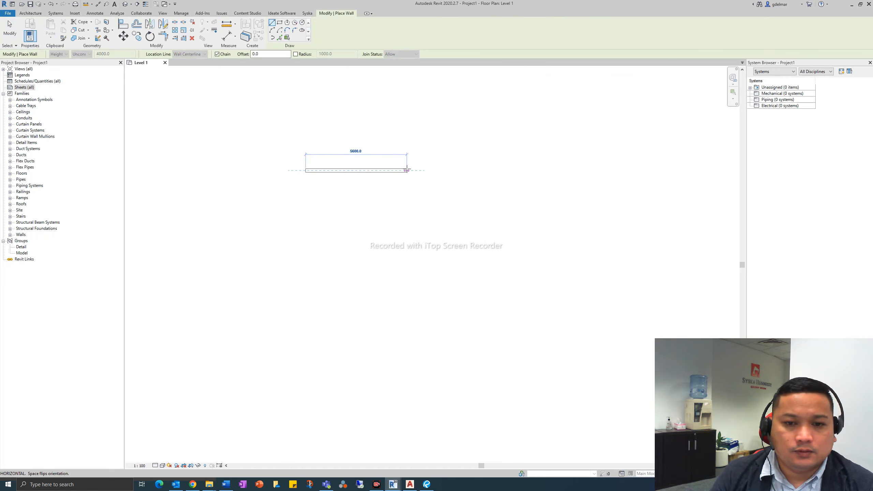
left_click(406, 170)
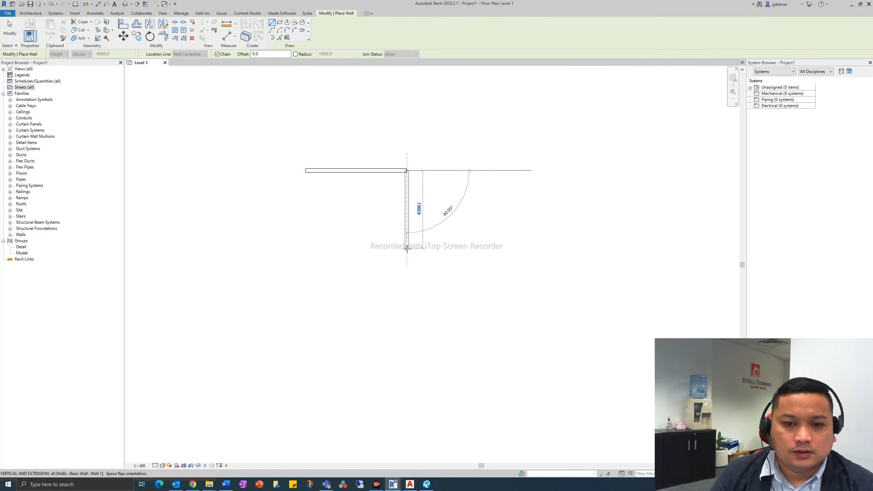
left_click(406, 247)
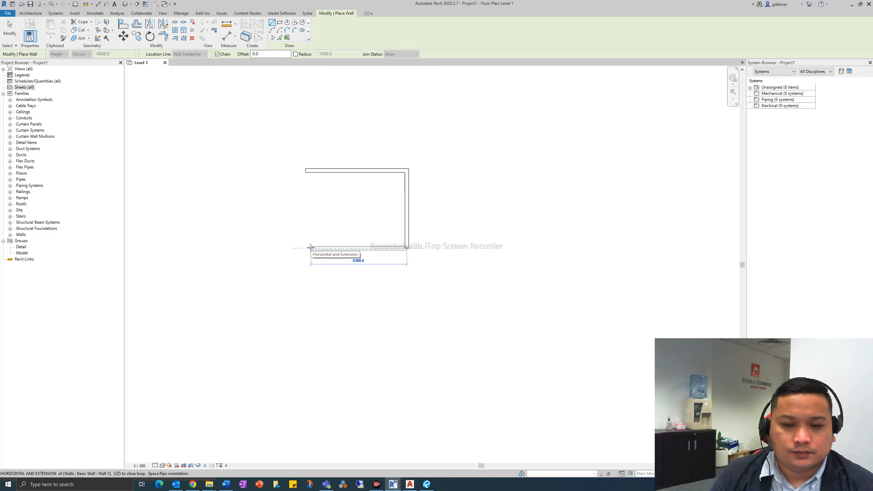
left_click(310, 247)
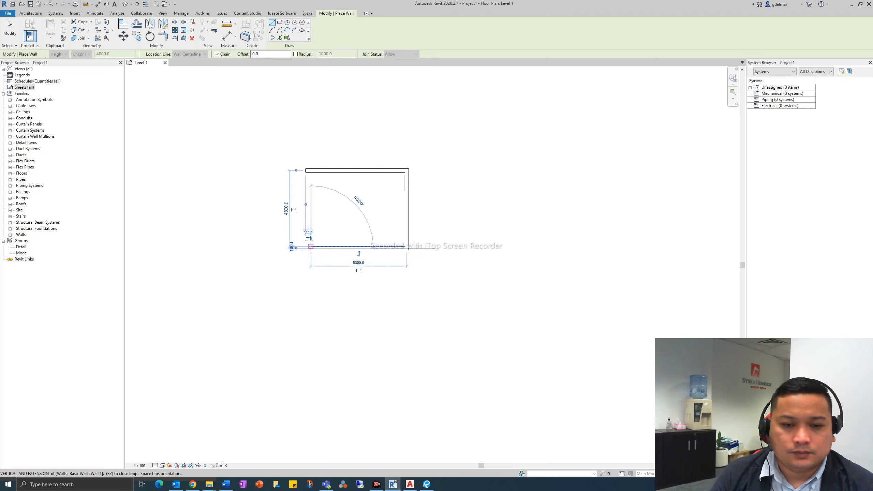
left_click(310, 170)
right_click(264, 158)
left_click(281, 162)
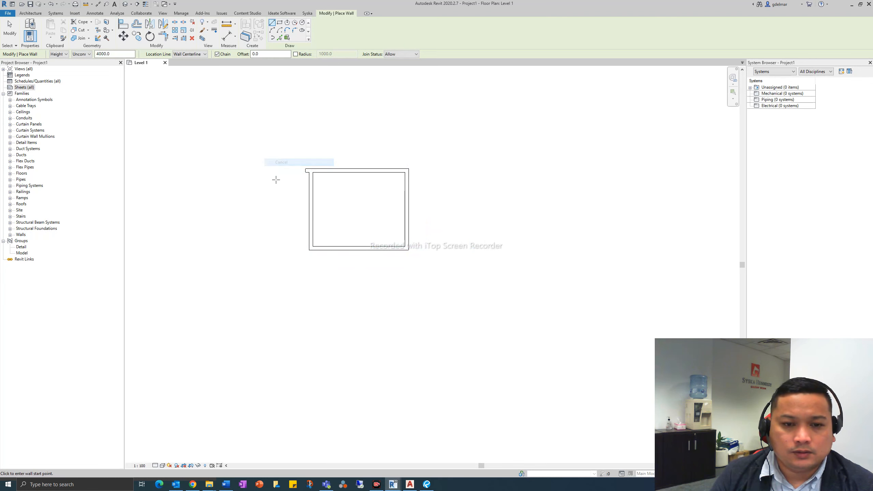
scroll(304, 173, "up", 5)
right_click(273, 153)
left_click(314, 158)
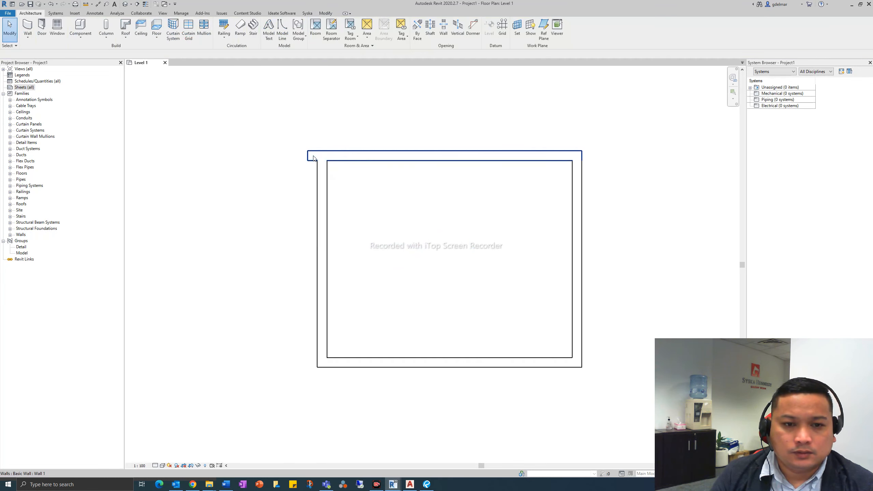
- Shorten the upper wall's overhanging end so it meets the left wall's endpoint and closes the corner cleanly
left_click(313, 158)
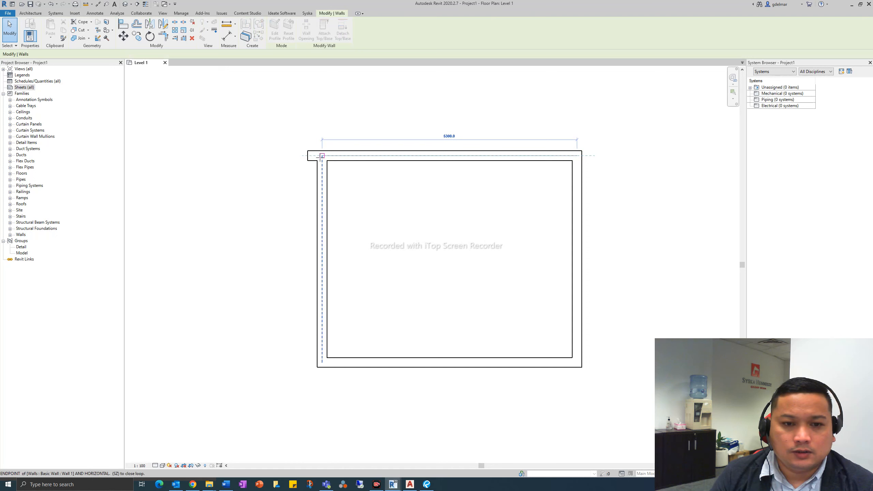
left_click_drag(320, 157, 319, 157)
left_click(285, 160)
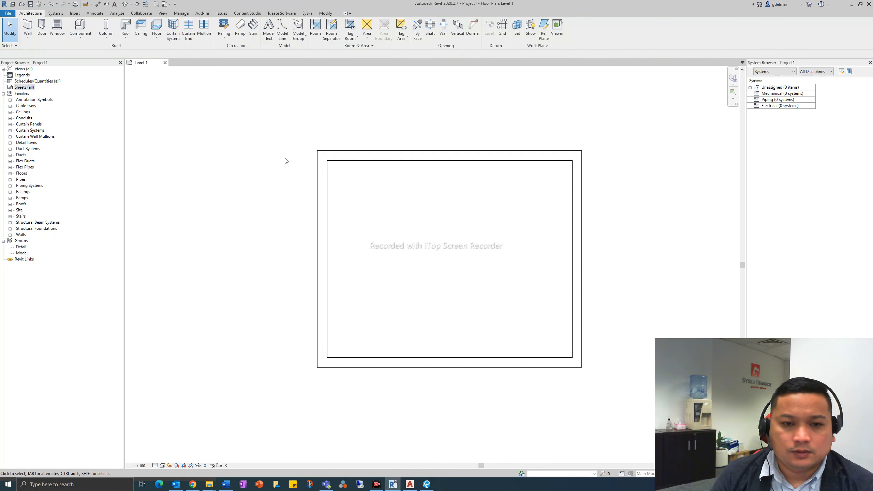
scroll(325, 153, "down", 3)
scroll(532, 265, "up", 2)
scroll(465, 296, "down", 2)
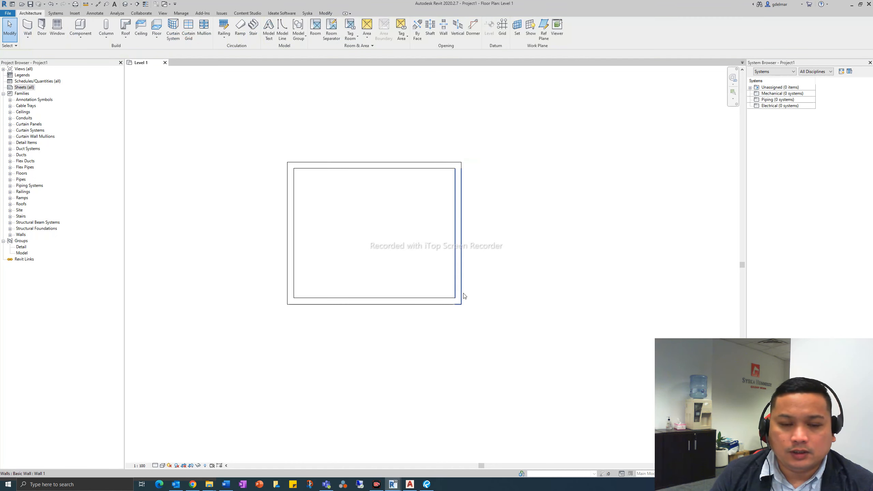
scroll(465, 296, "down", 1)
left_click_drag(271, 148, 547, 361)
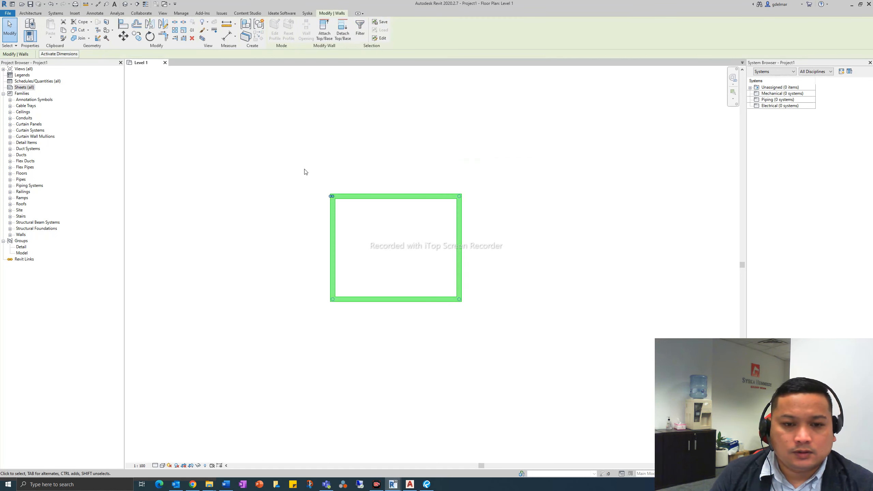
key("Escape")
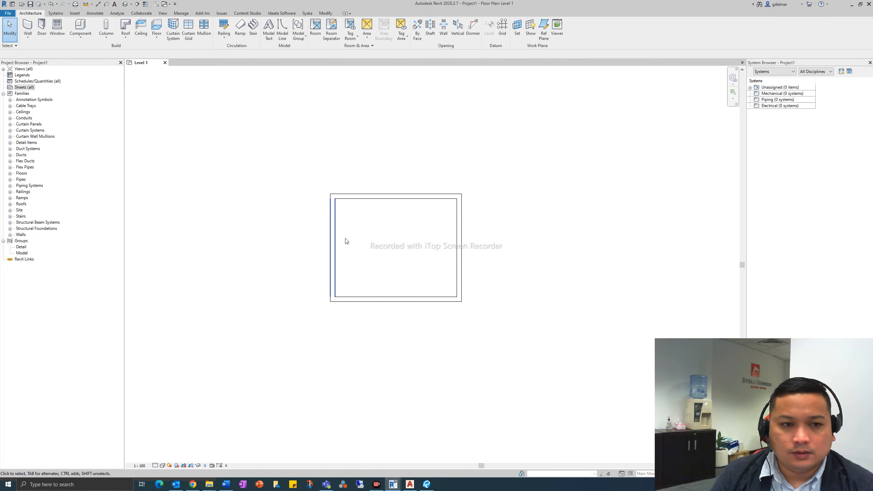
scroll(447, 265, "up", 3)
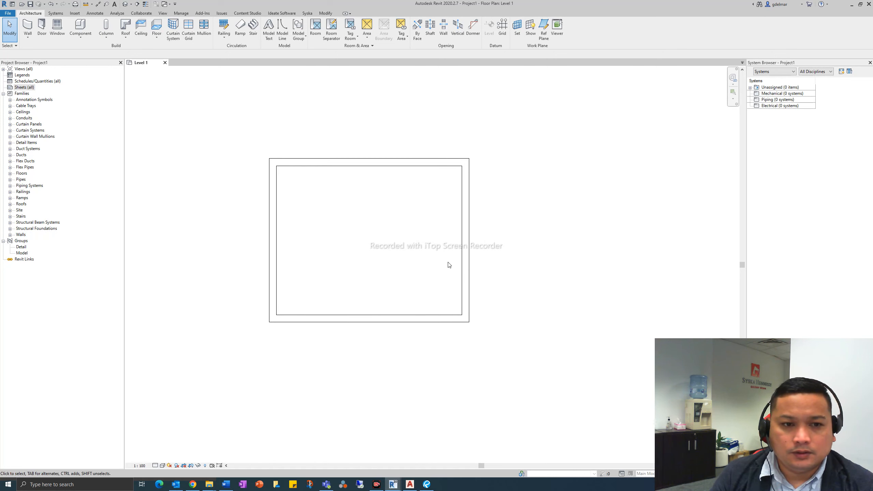
- Select all four walls and show them in a 3D view enclosed by a selection box
left_click_drag(164, 94, 548, 399)
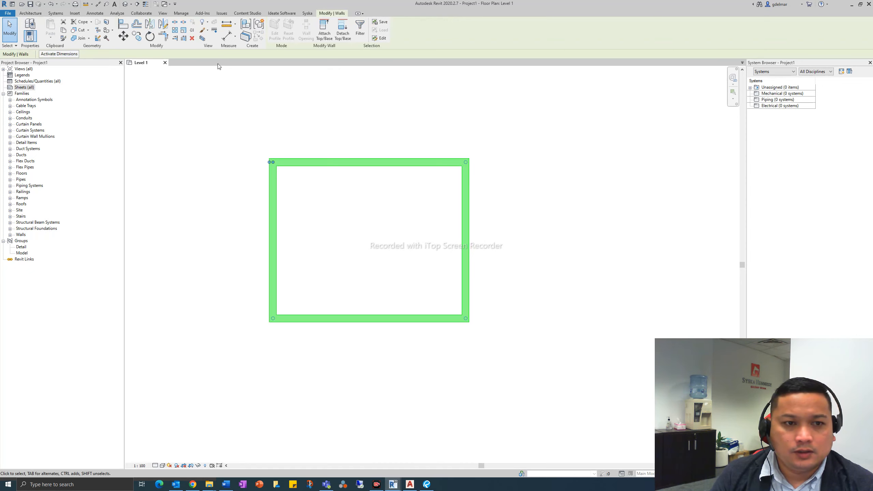
left_click(203, 38)
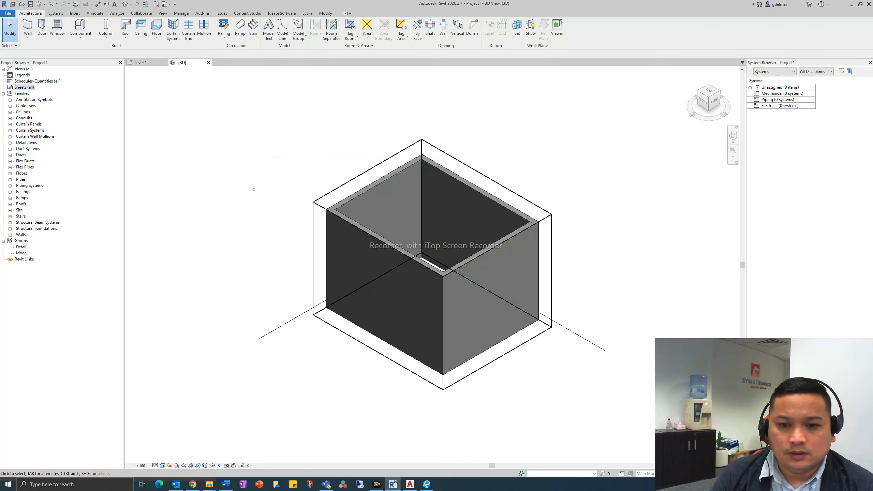
scroll(536, 367, "up", 3)
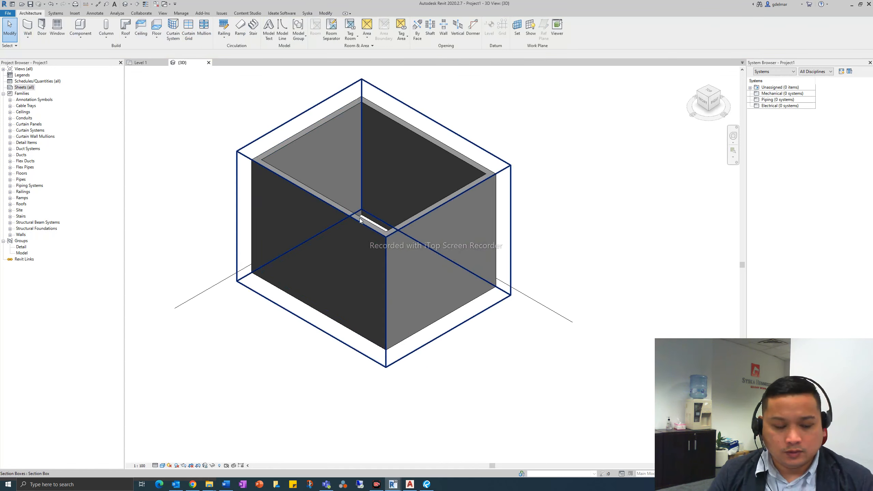
middle_click_drag(360, 233, 554, 235, "shift")
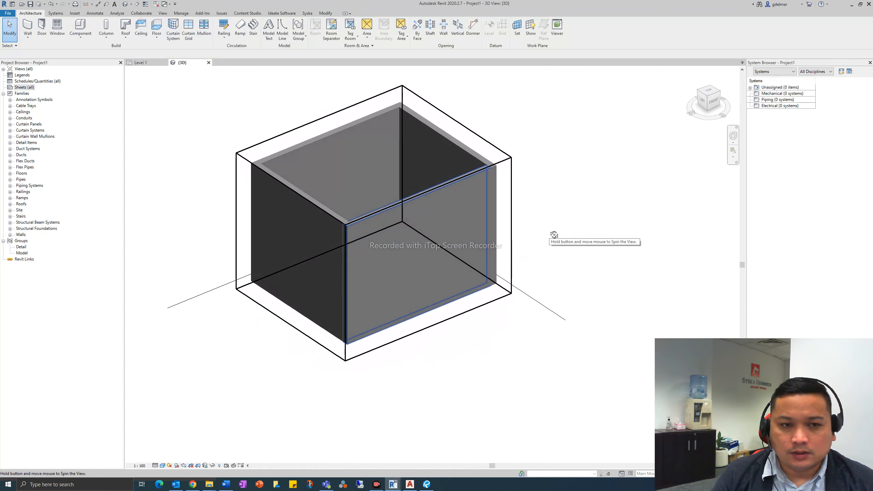
middle_click_drag(347, 304, 612, 398, "shift")
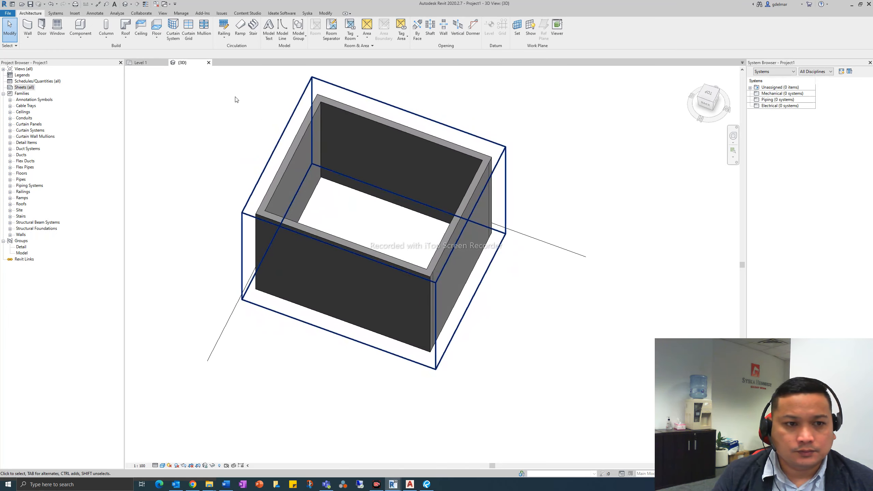
- Return to the Level 1 floor plan, tile it beside the 3D view, and widen the drawing area
left_click(140, 63)
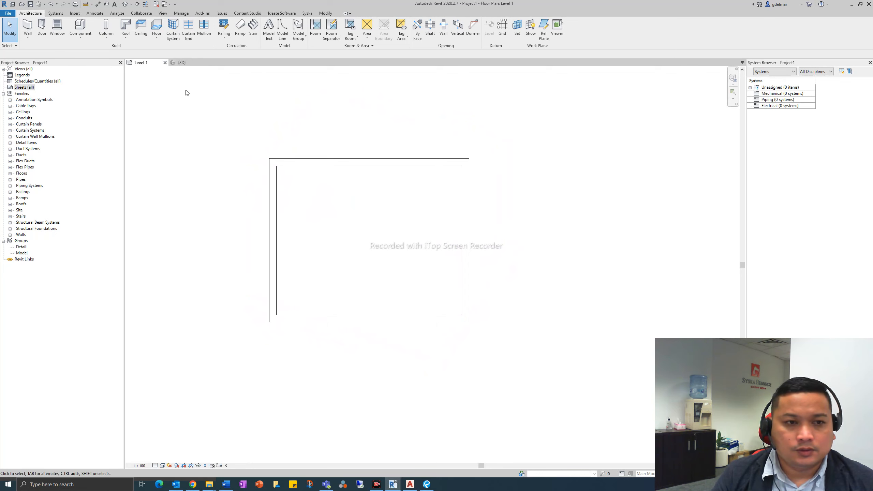
left_click_drag(180, 94, 542, 364)
key("Escape")
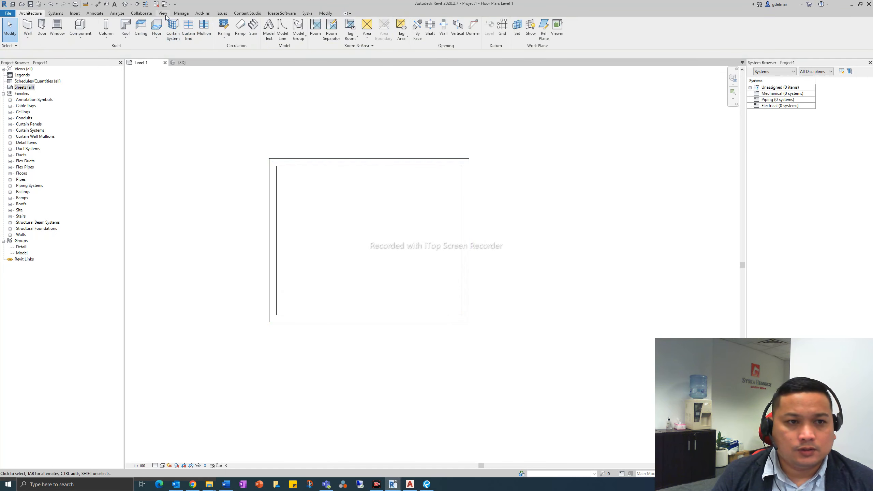
left_click(163, 13)
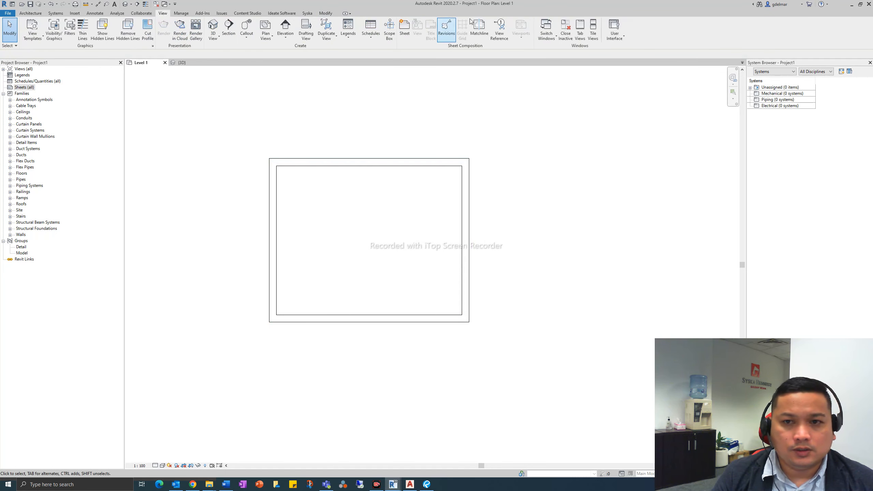
left_click(593, 29)
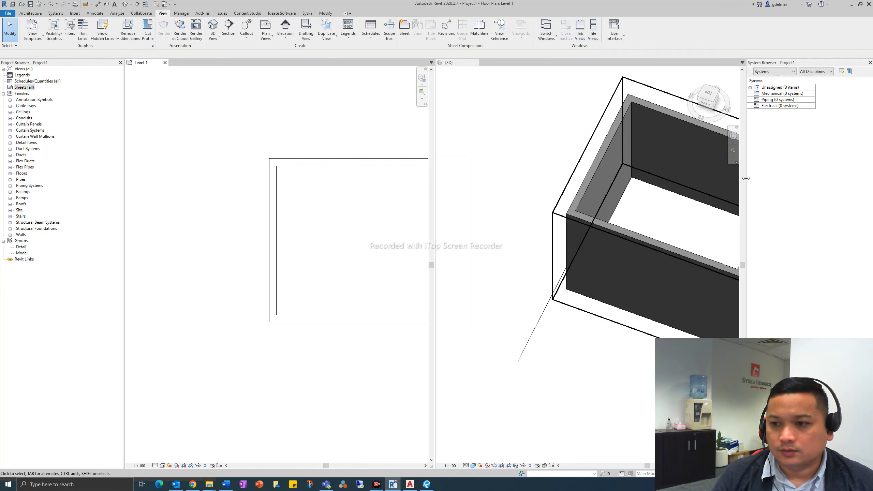
left_click_drag(745, 178, 774, 177)
- Frame the whole room in both the tiled 3D view and the Level 1 floor plan
left_click(508, 160)
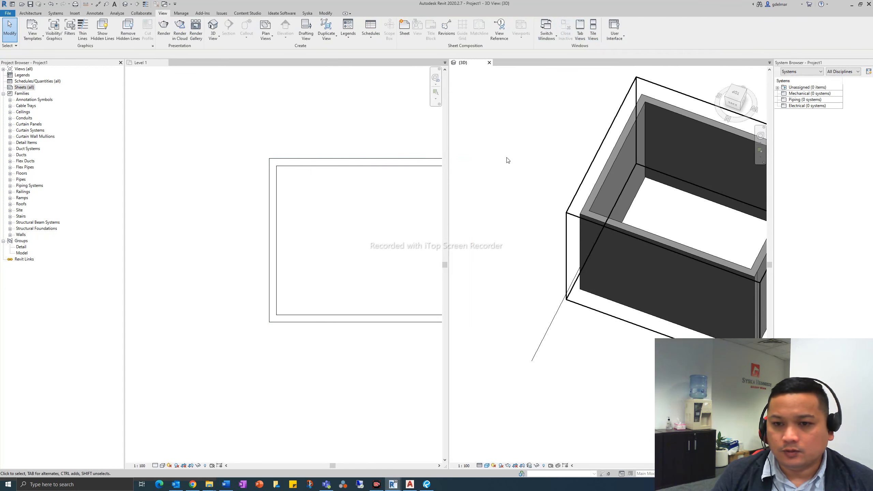
scroll(508, 159, "down", 4)
scroll(559, 172, "up", 5)
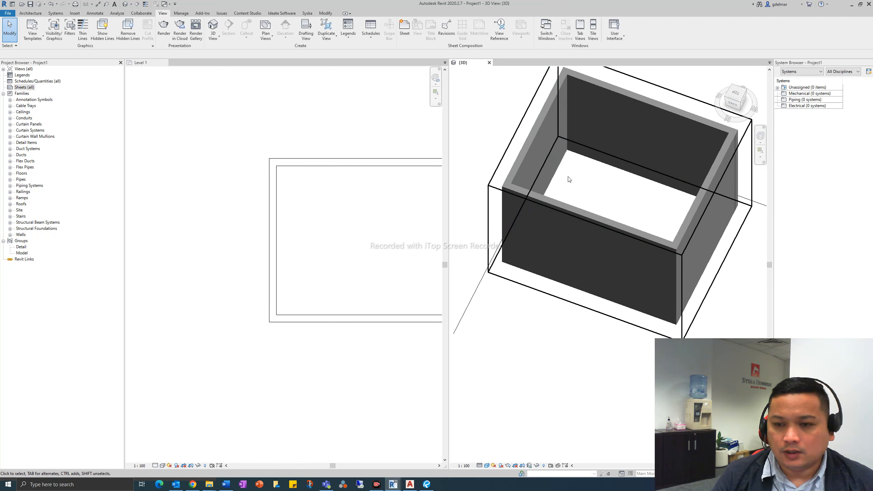
left_click(308, 152)
scroll(555, 251, "down", 2)
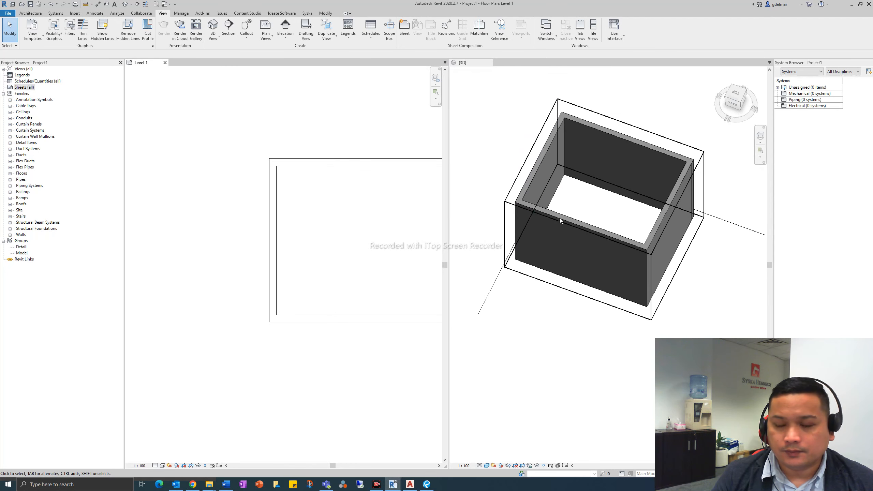
scroll(565, 207, "up", 1)
left_click(610, 122)
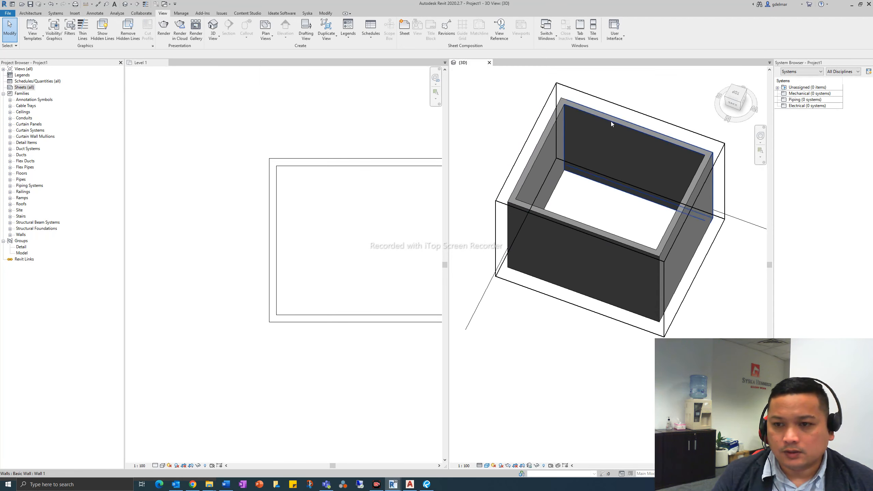
left_click(366, 131)
middle_click_drag(366, 131, 294, 148)
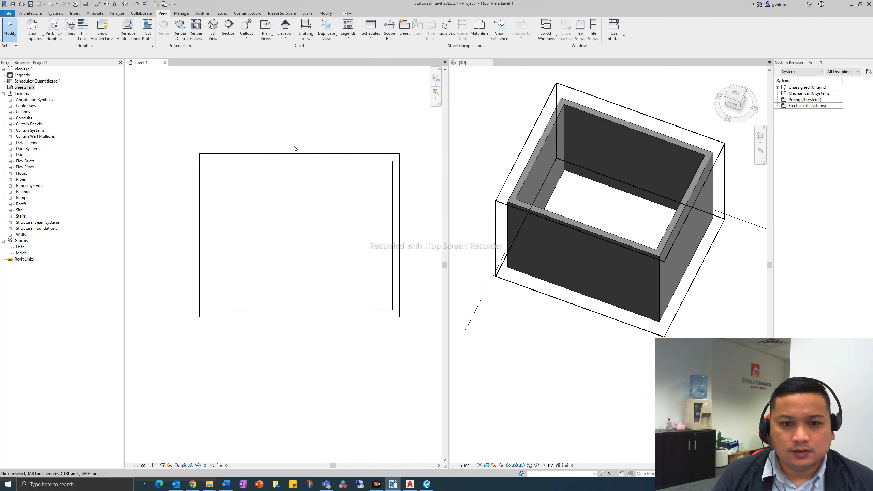
left_click(505, 93)
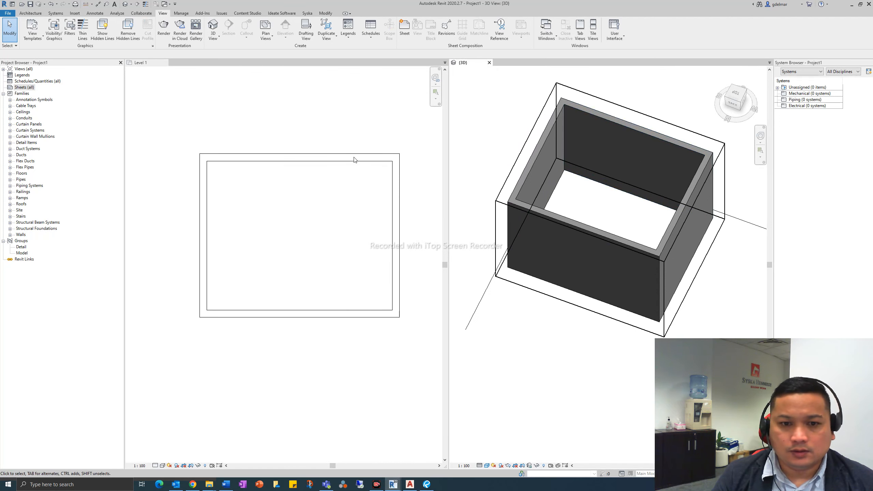
- Select the room's upper wall in the plan, display its properties at a readable width, and list the available wall types
left_click(348, 167)
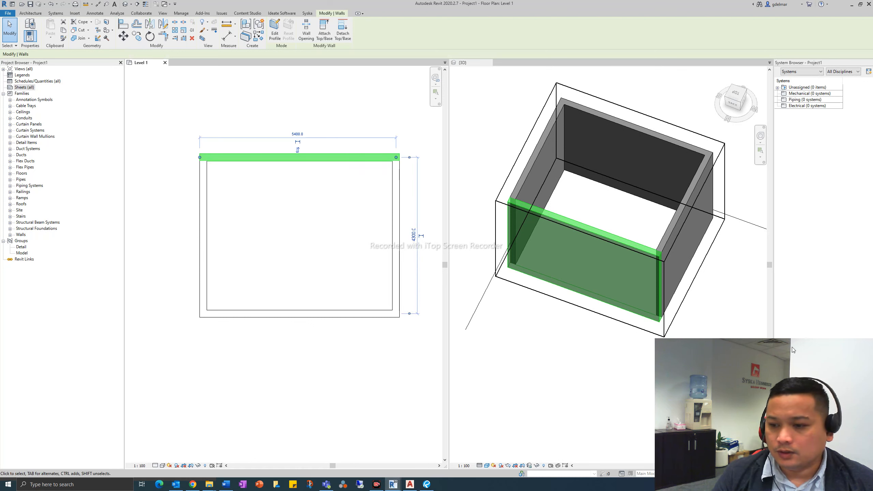
left_click_drag(792, 352, 520, 364)
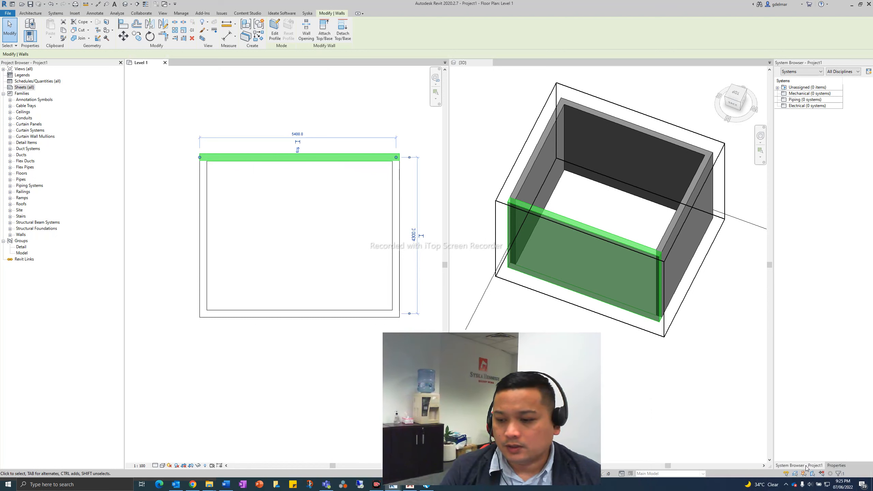
left_click(836, 465)
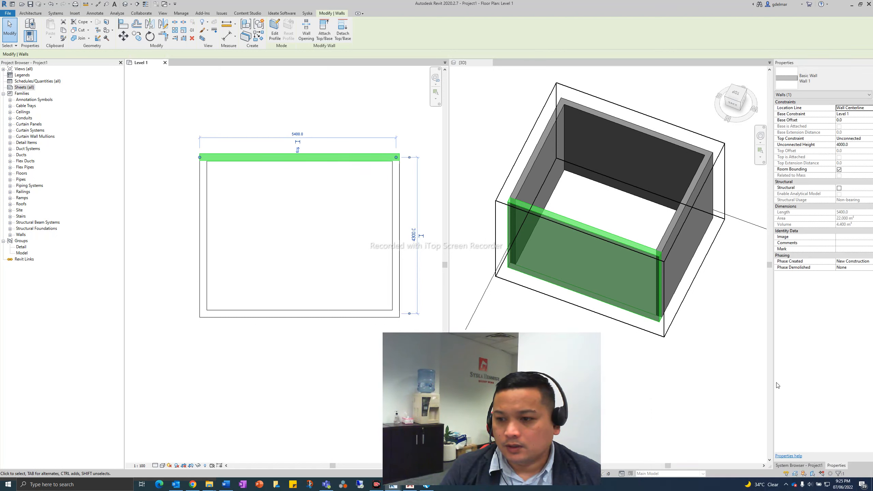
left_click_drag(773, 363, 735, 364)
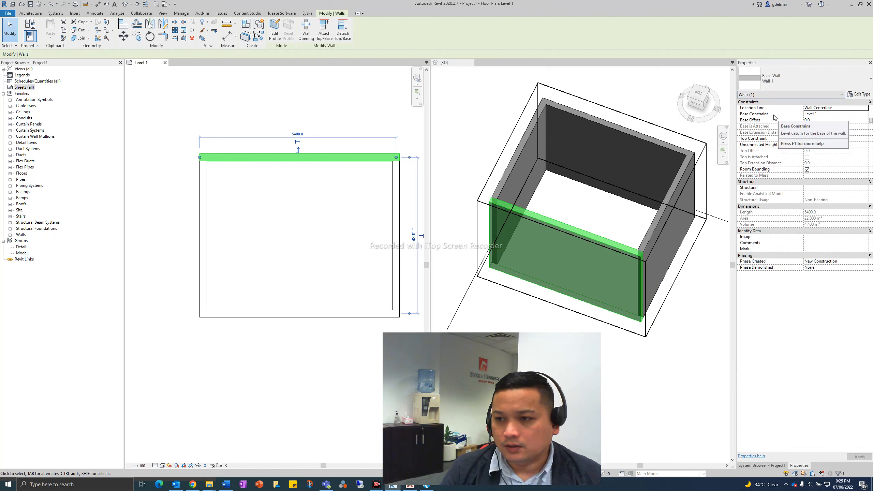
left_click(771, 81)
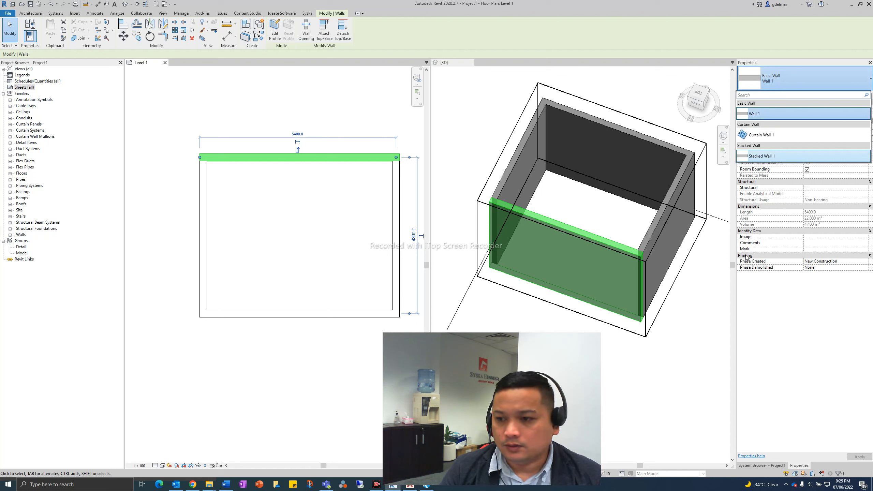
- Close the wall type list without changing the type and deselect the room's upper wall
left_click(698, 332)
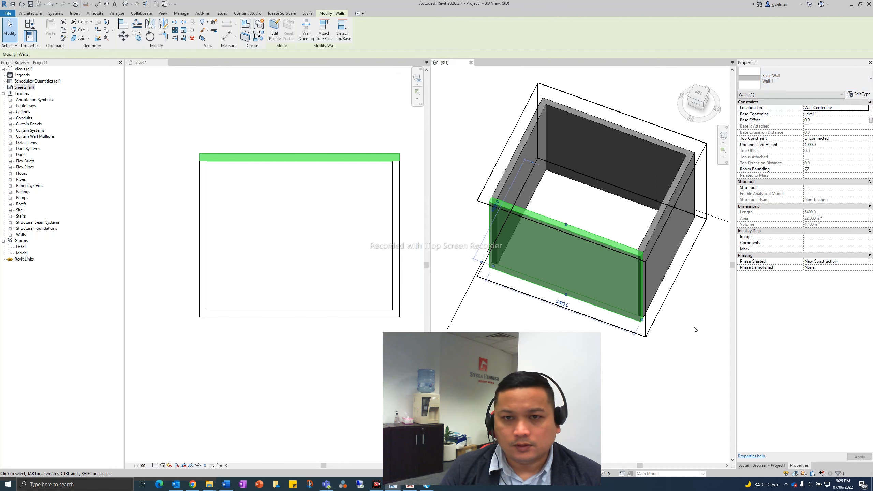
left_click(366, 134)
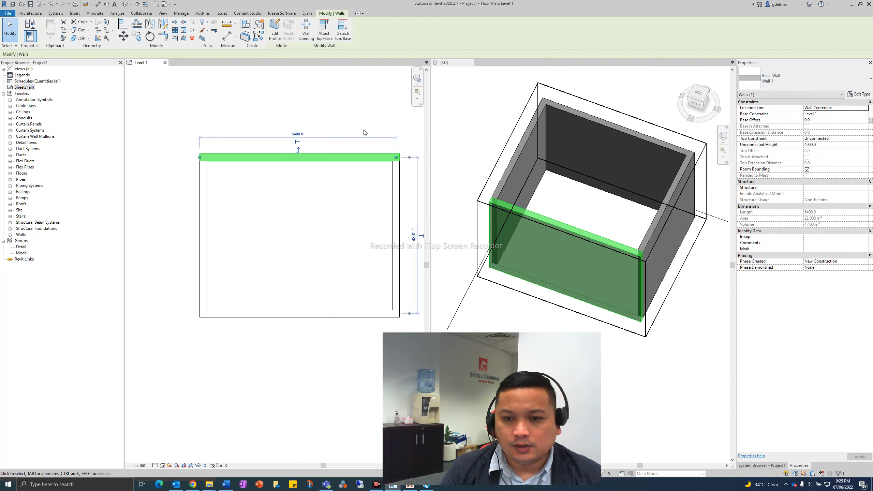
left_click(273, 110)
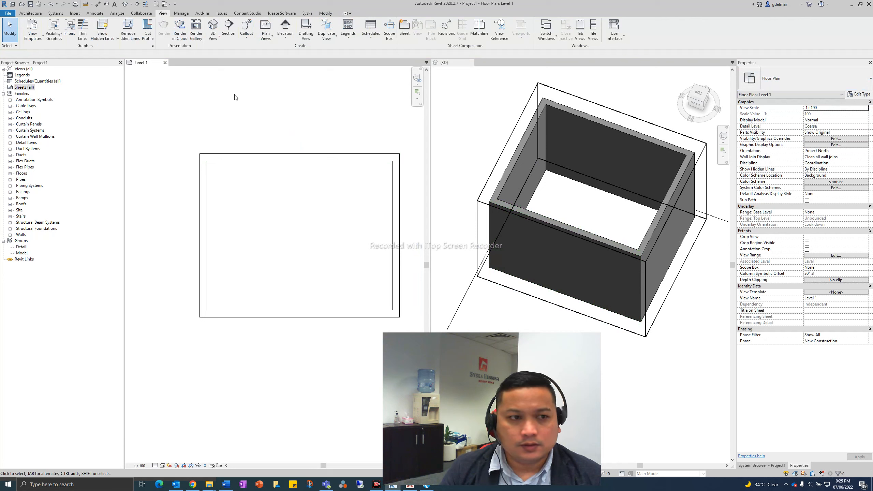
left_click(31, 14)
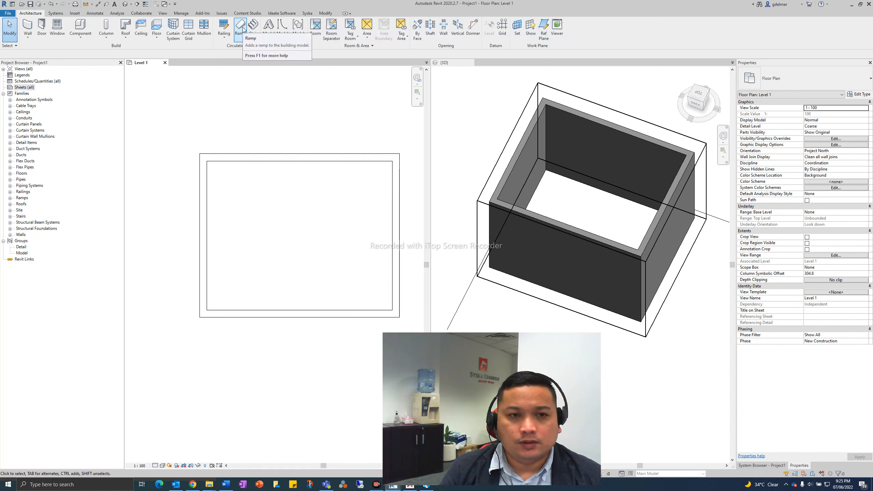
left_click(106, 27)
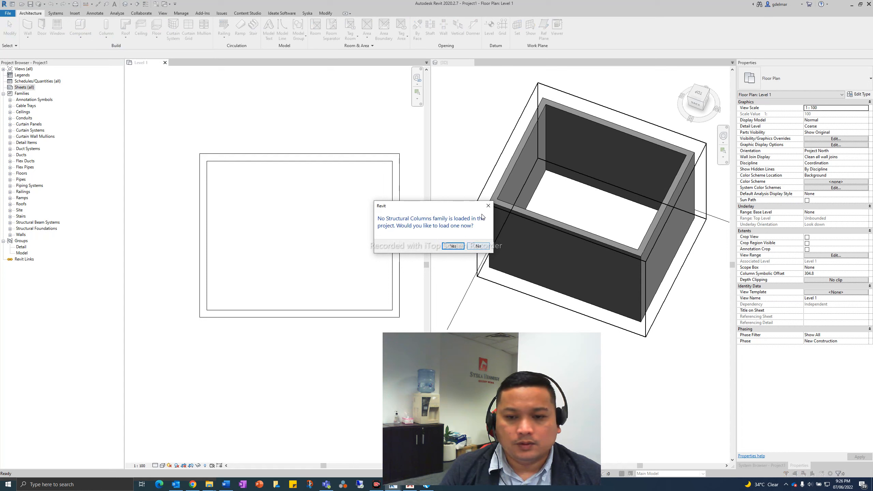
left_click(491, 209)
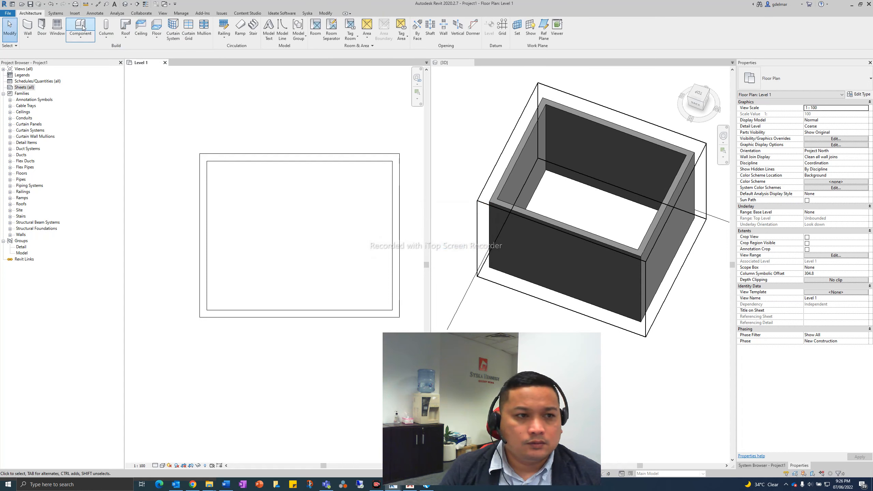
- Draw a horizontal 305 x 305 mm oval duct about 2900 mm long inside the room at middle elevation 2743.2
left_click(56, 13)
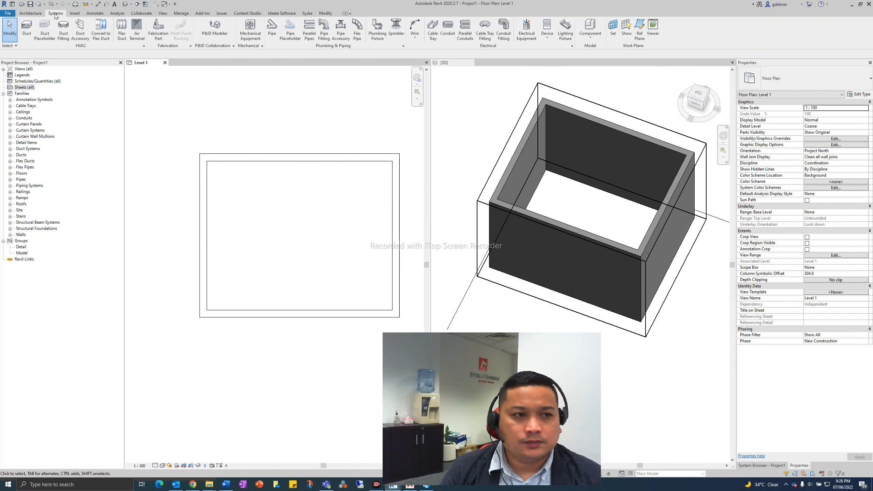
left_click(27, 28)
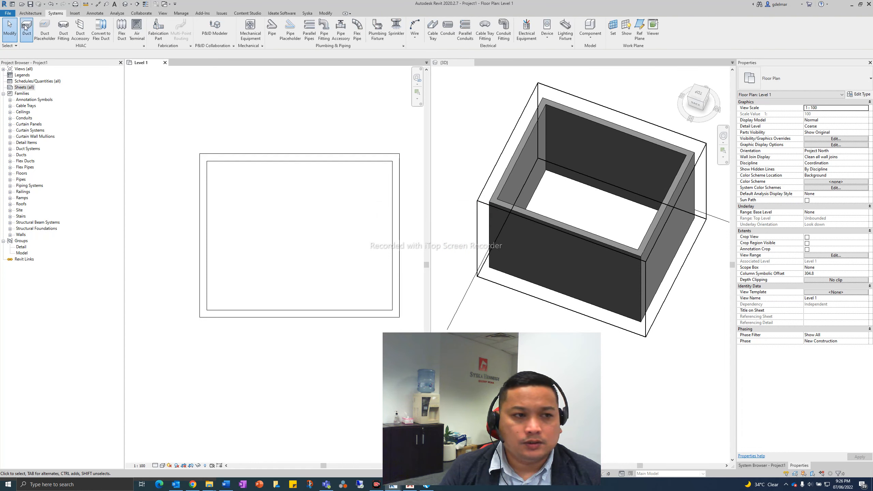
left_click(220, 210)
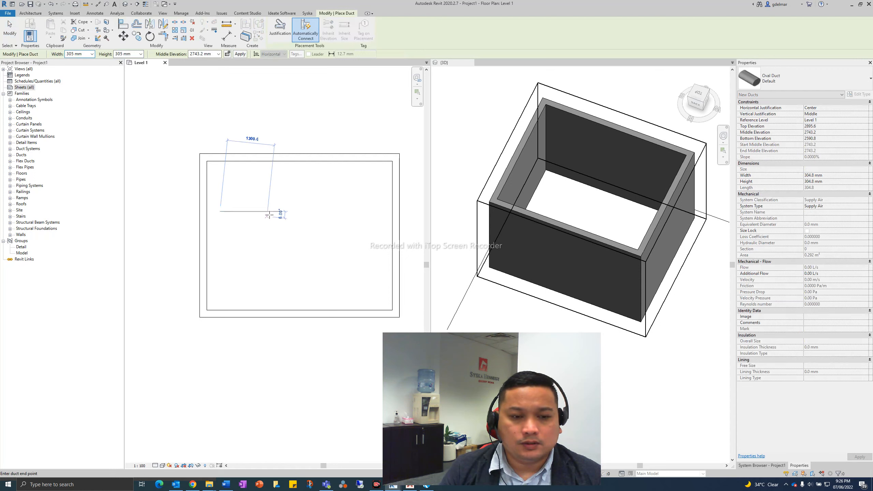
left_click(328, 213)
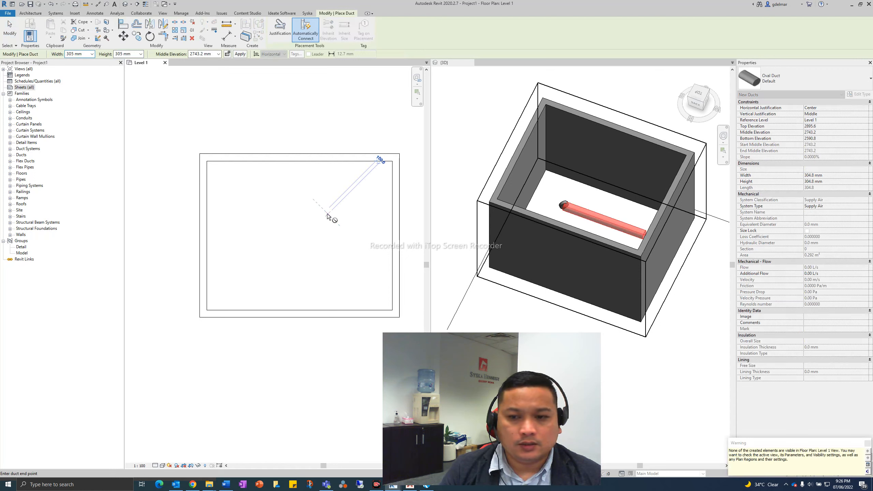
key("Escape")
key("Escape")
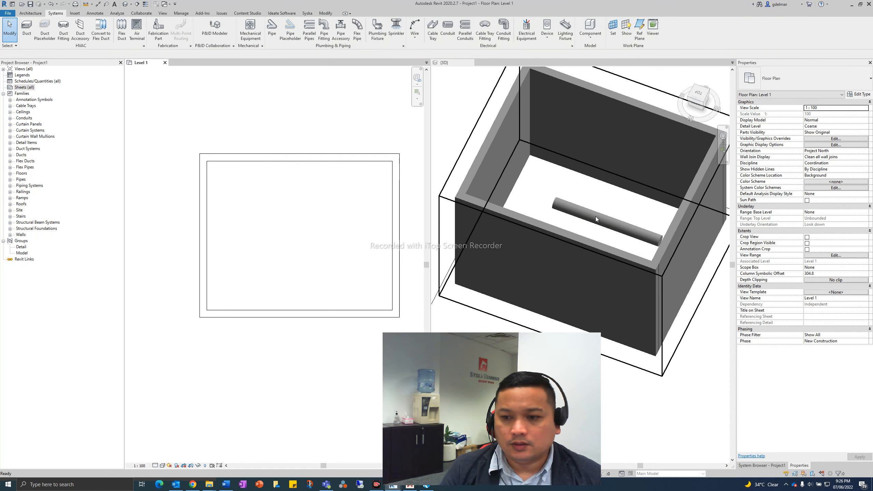
- Change the duct in the 3D view to the Rectangular Duct Default type
scroll(596, 219, "up", 2)
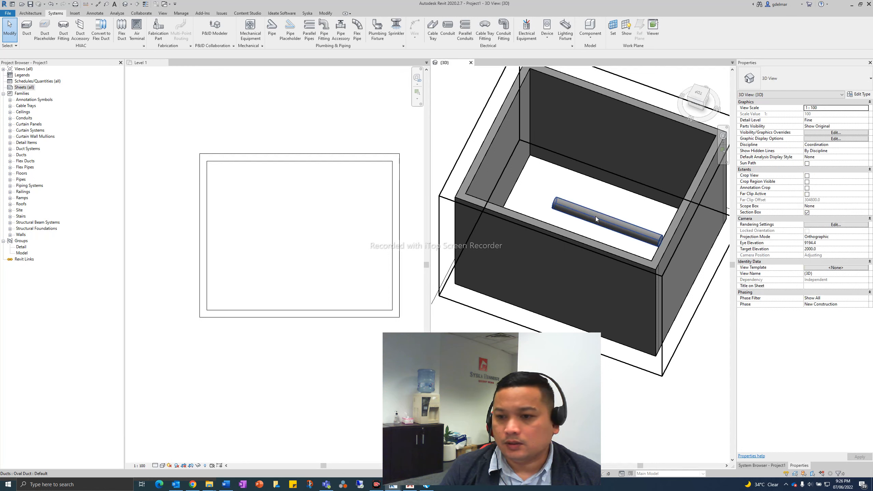
left_click(596, 219)
key("Escape")
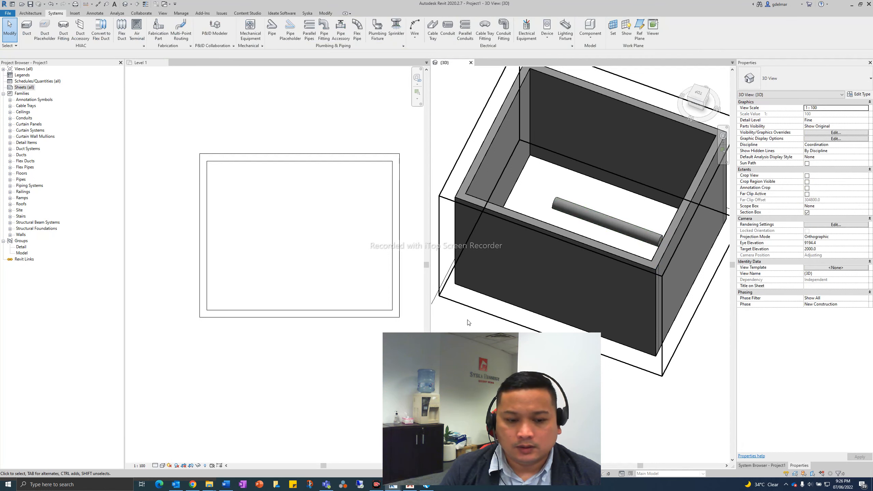
left_click_drag(482, 374, 601, 354)
scroll(561, 202, "up", 5)
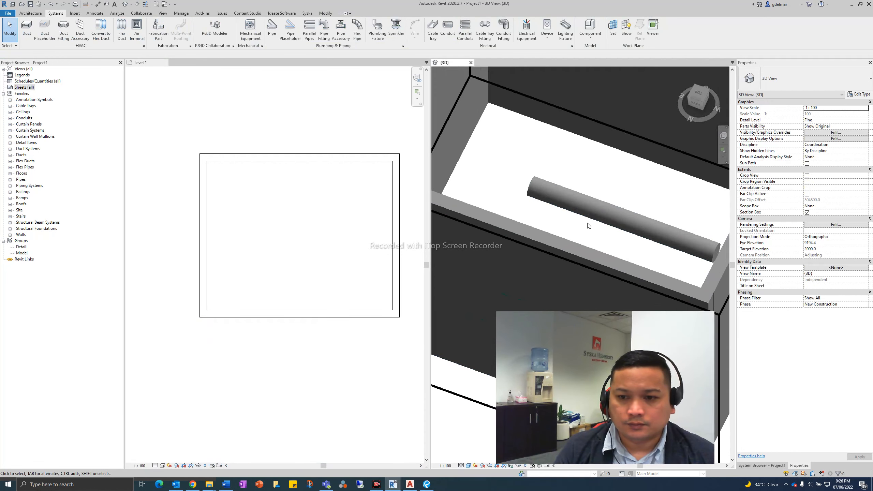
left_click(595, 203)
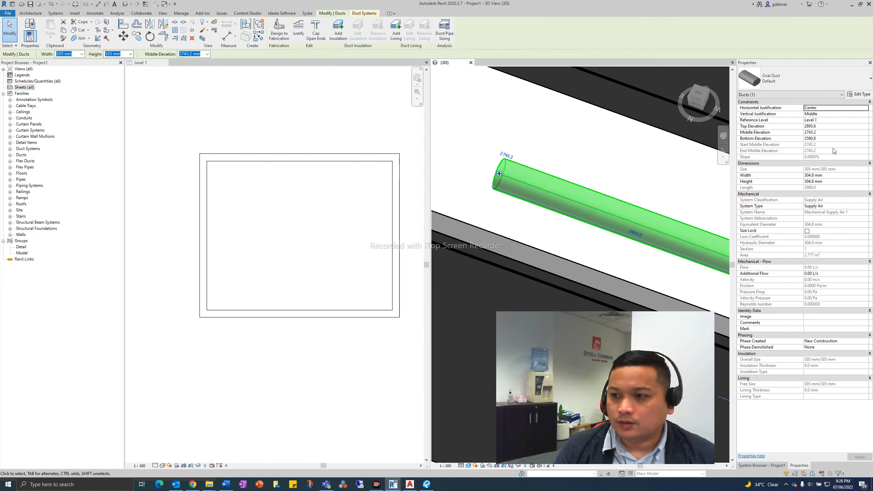
left_click(791, 82)
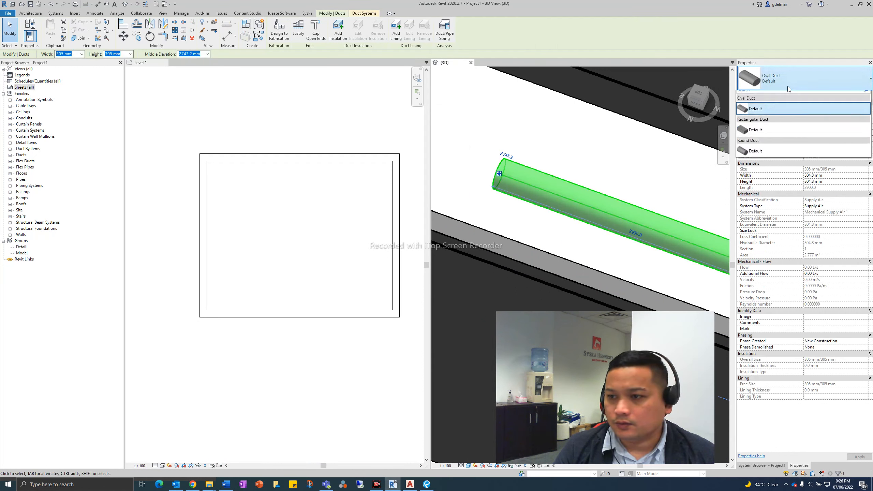
left_click(765, 134)
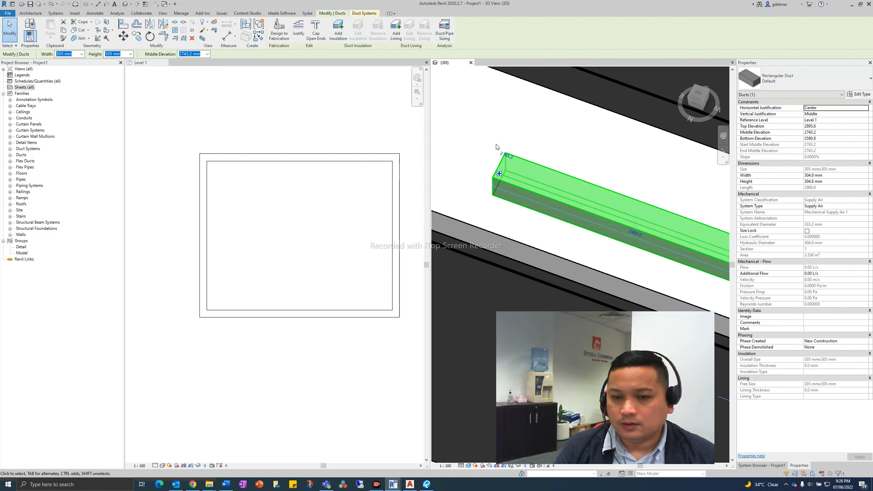
key("Escape")
scroll(519, 172, "down", 5)
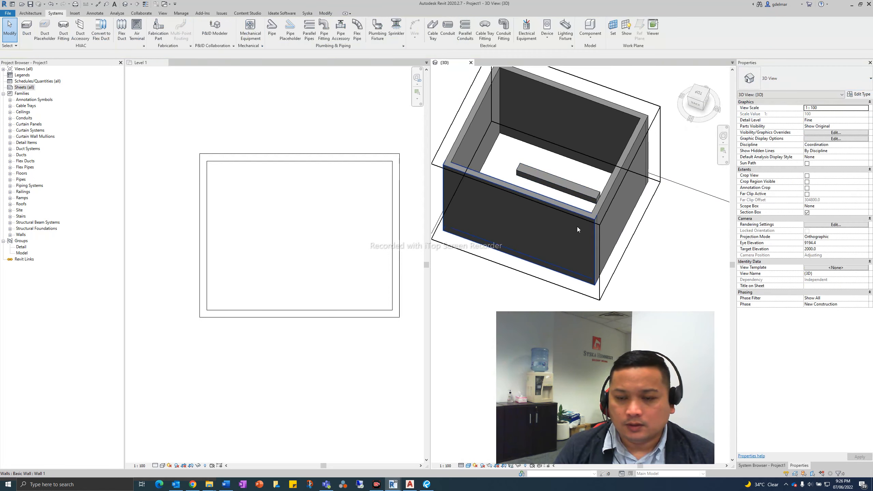
- Select the duct in the 3D view and all four walls in the plan to compare what each view displays
middle_click_drag(583, 235, 579, 217)
scroll(581, 224, "down", 3)
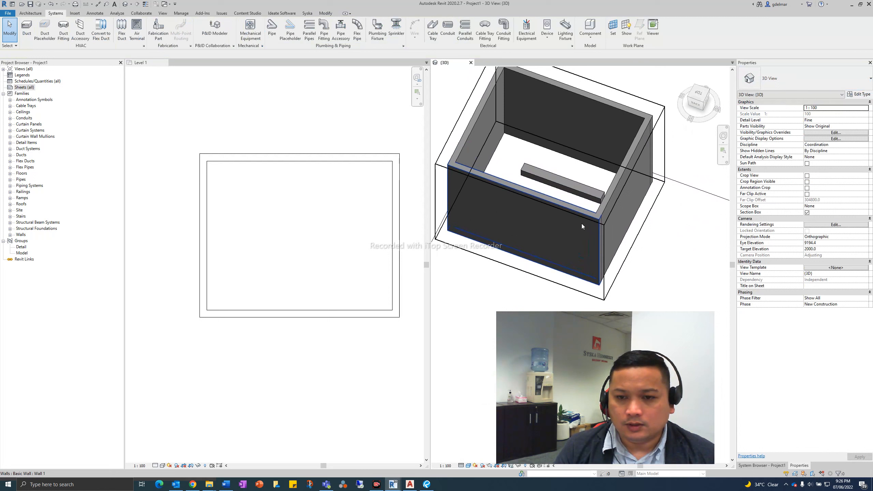
left_click(550, 188)
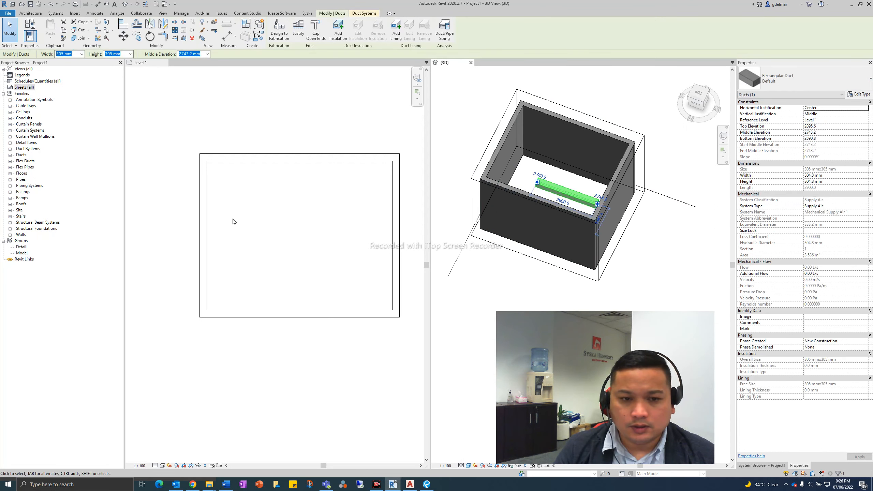
scroll(546, 191, "up", 2)
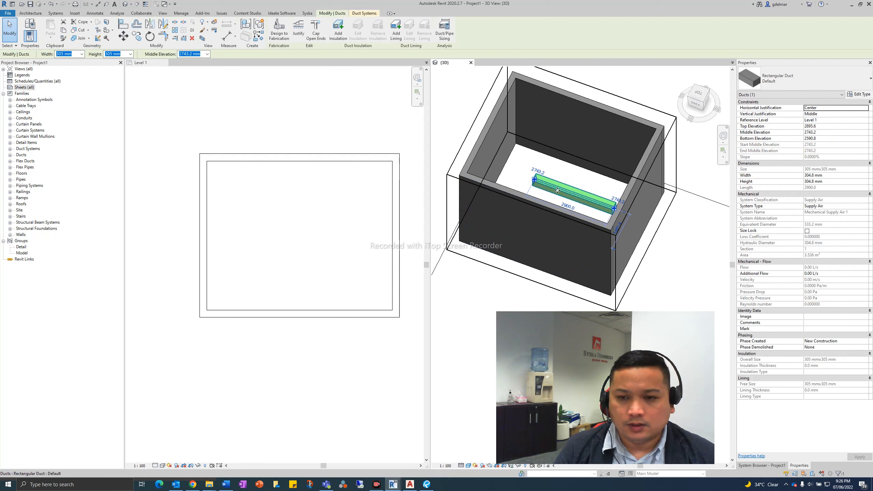
scroll(555, 214, "up", 2)
left_click(523, 145)
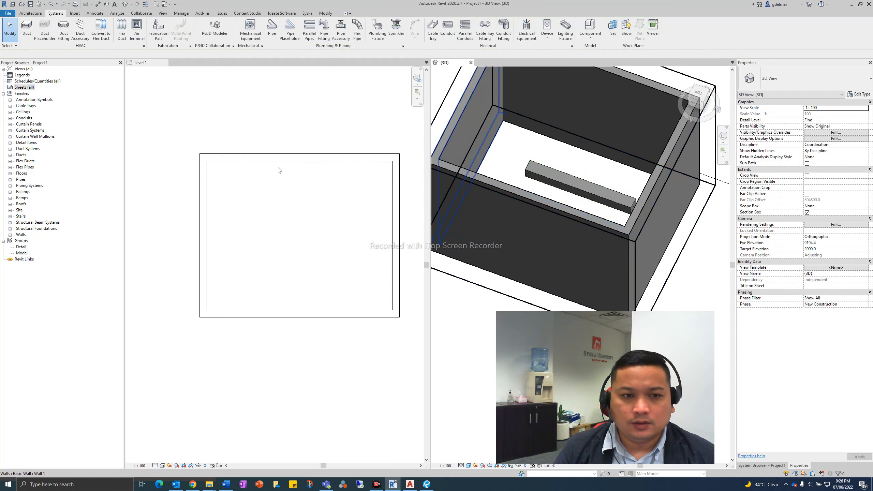
left_click(385, 322)
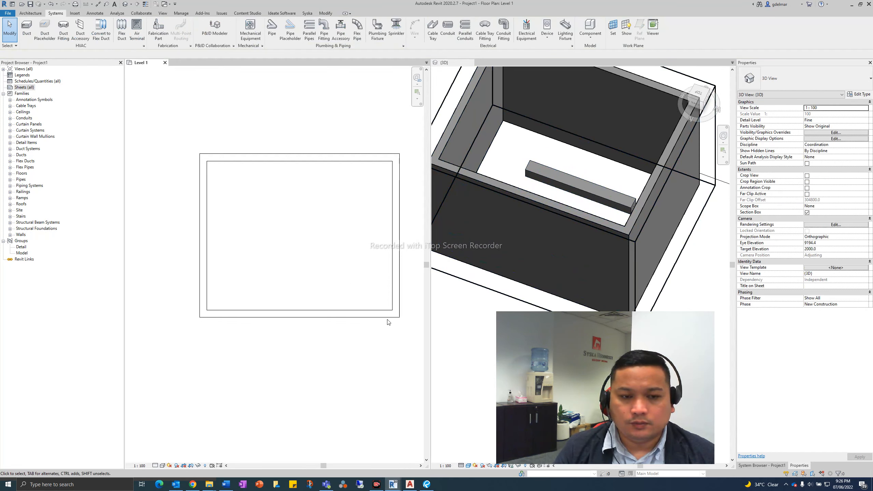
left_click_drag(161, 124, 418, 360)
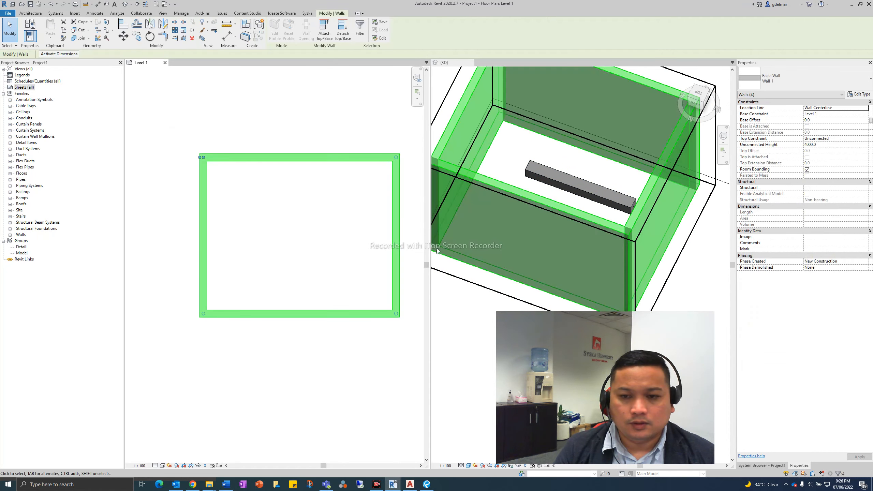
left_click(559, 176)
key("Escape")
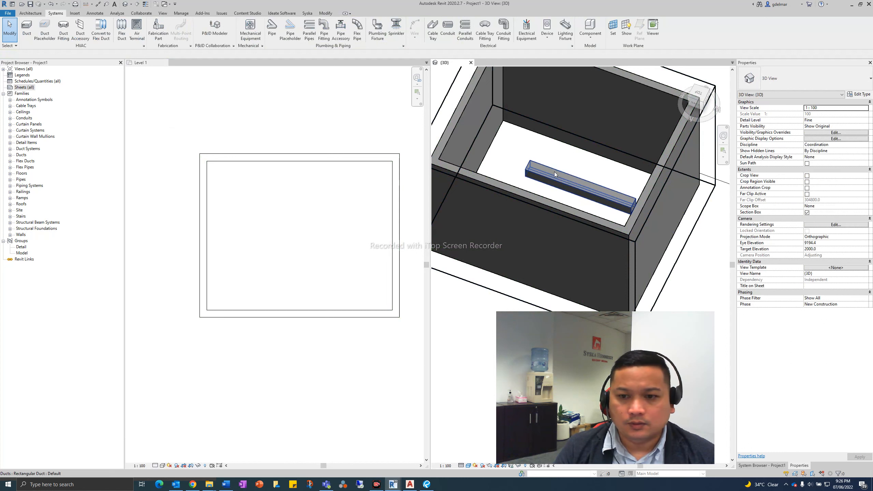
- Draw a horizontal section line in the Level 1 plan across the whole room, below the duct and past both side walls
left_click(163, 13)
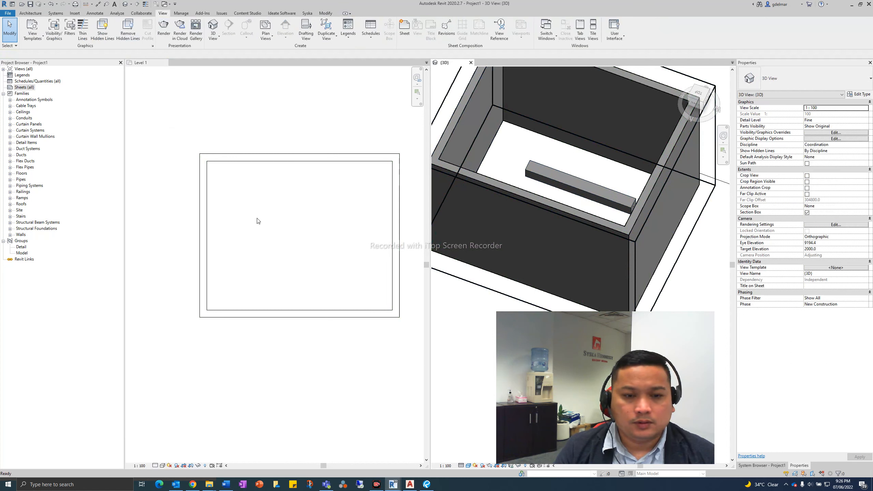
left_click(185, 253)
left_click(229, 28)
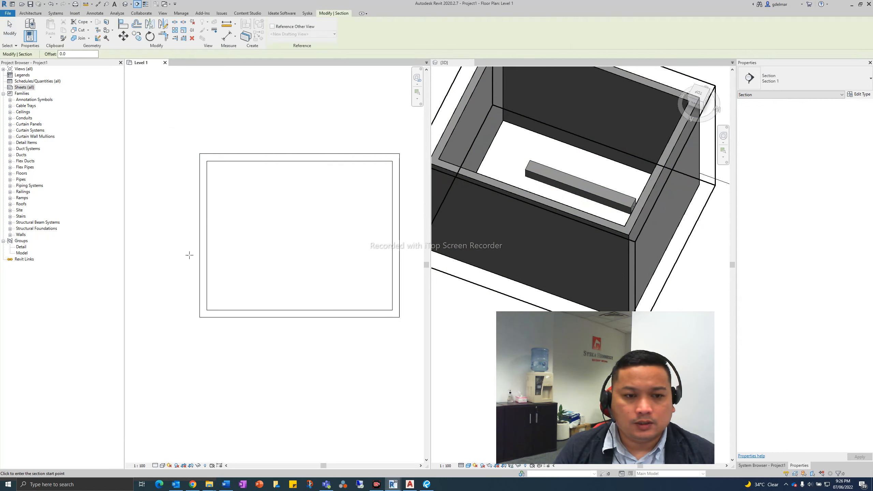
left_click(152, 255)
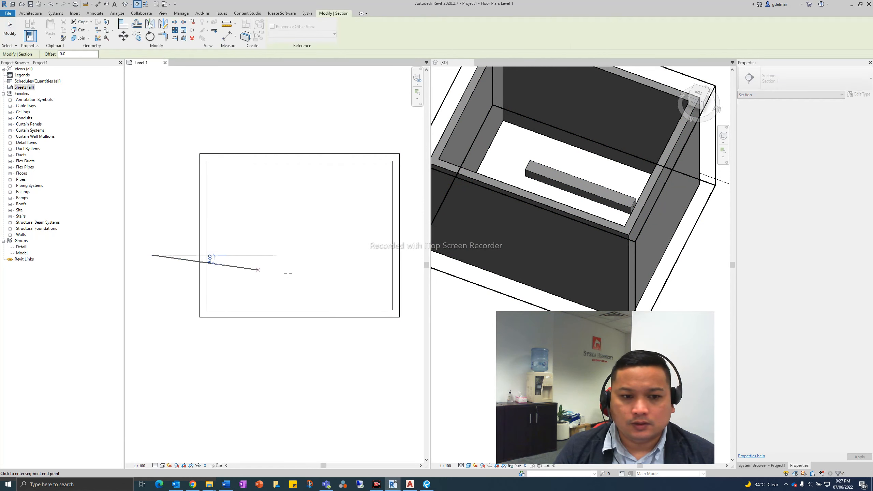
left_click(415, 255)
key("Escape")
scroll(289, 241, "down", 2)
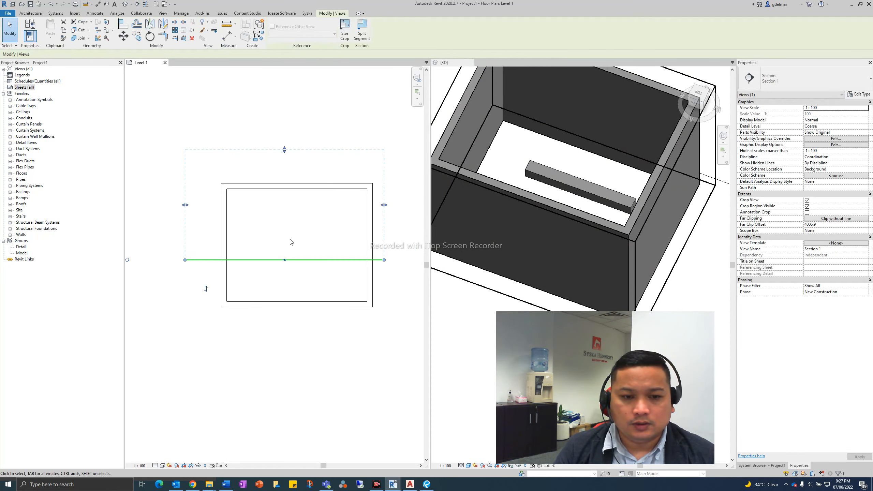
key("Escape")
- Reduce the section's far clip depth to about 2333 mm so its boundary lies just inside the room's upper wall
left_click(303, 259)
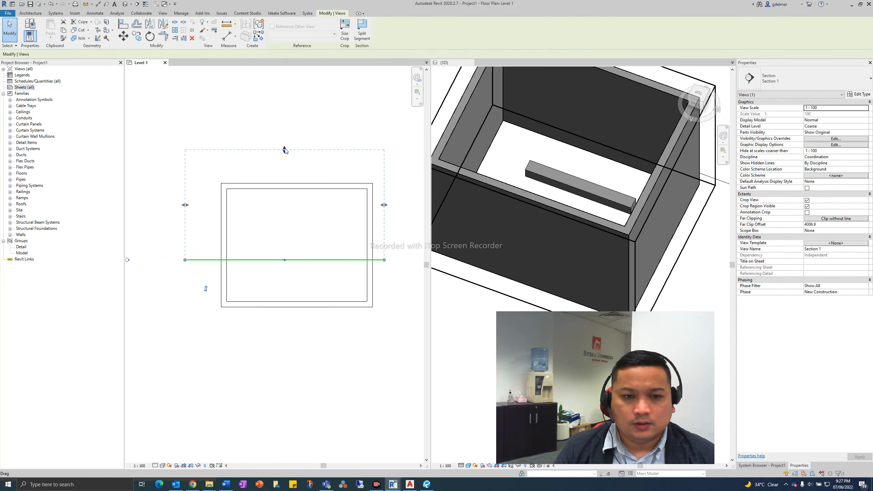
mouse_move(289, 186)
left_mouse_down()
mouse_move(288, 163)
mouse_move(285, 197)
left_mouse_up()
left_click(277, 260)
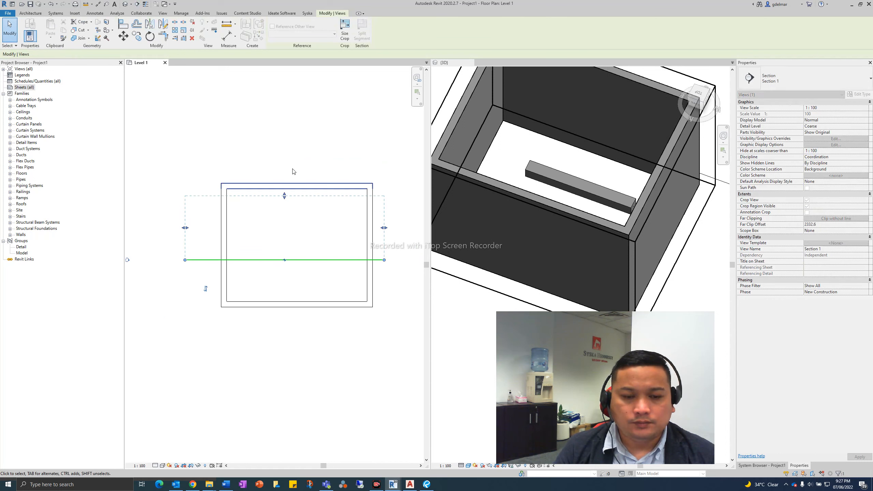
left_click(292, 171)
- Open the view of the section line and select the duct in it
left_click(268, 259)
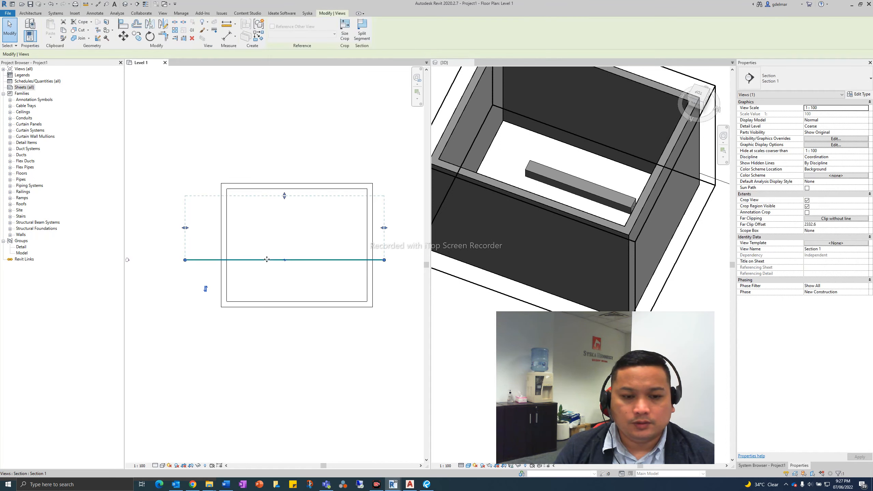
right_click(268, 260)
left_click(277, 299)
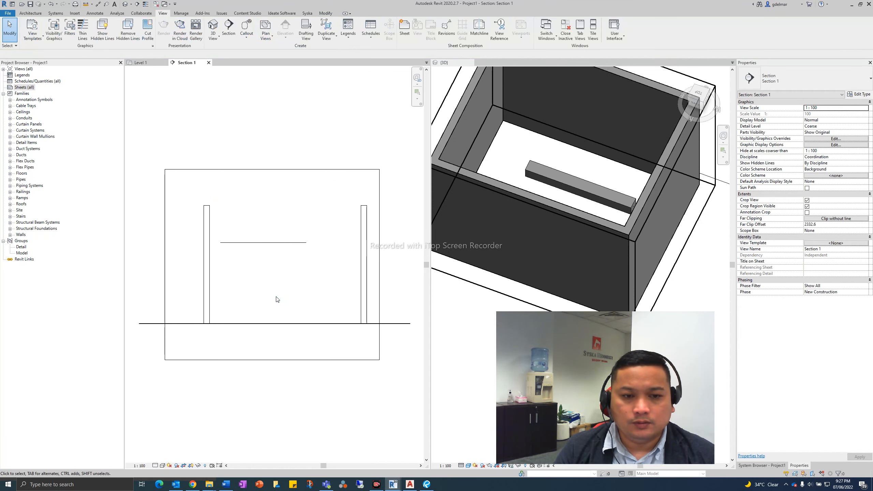
left_click(265, 243)
key("Escape")
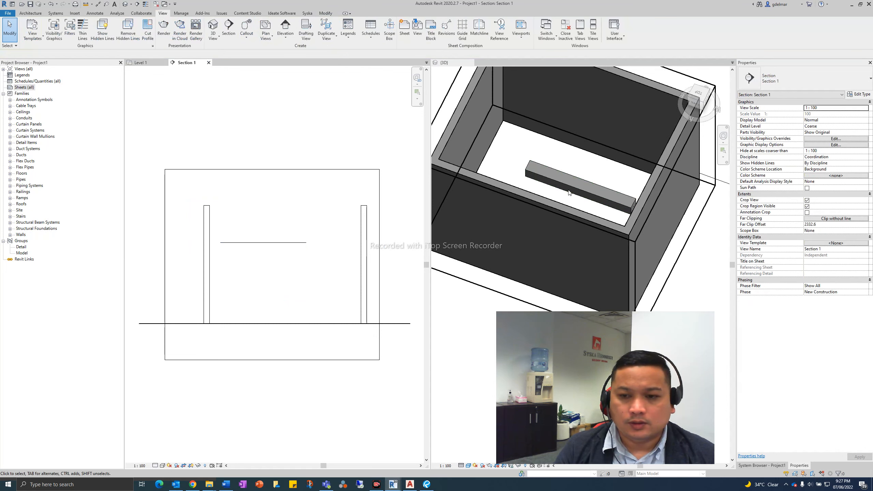
left_click(289, 243)
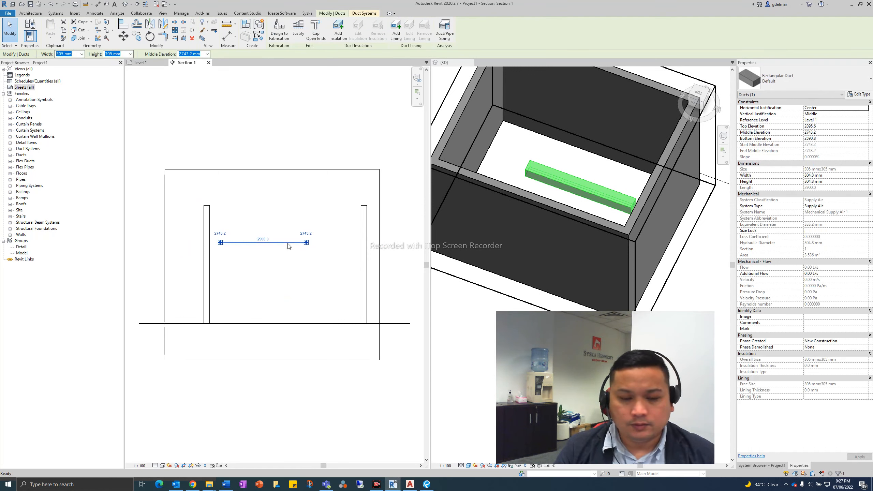
- Move the duct up about 1278 mm in the section view, to the height of the wall tops
key("m")
key("v")
left_click(284, 243)
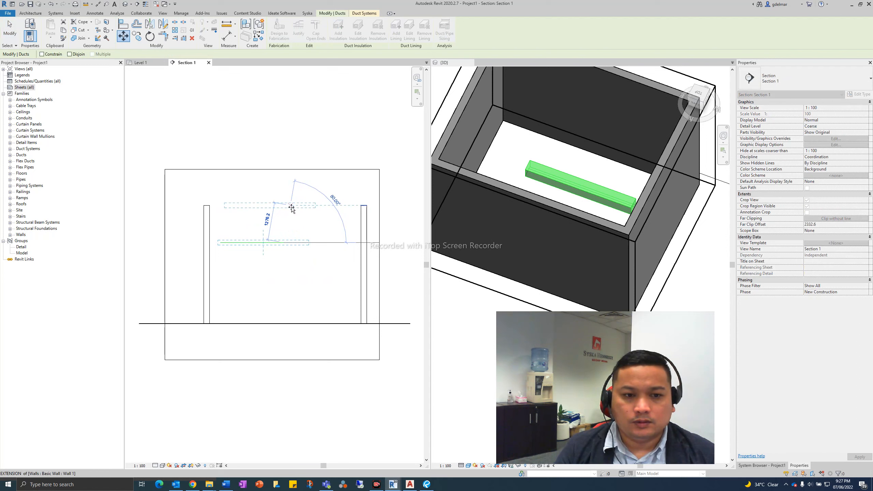
left_click(292, 207)
key("Escape")
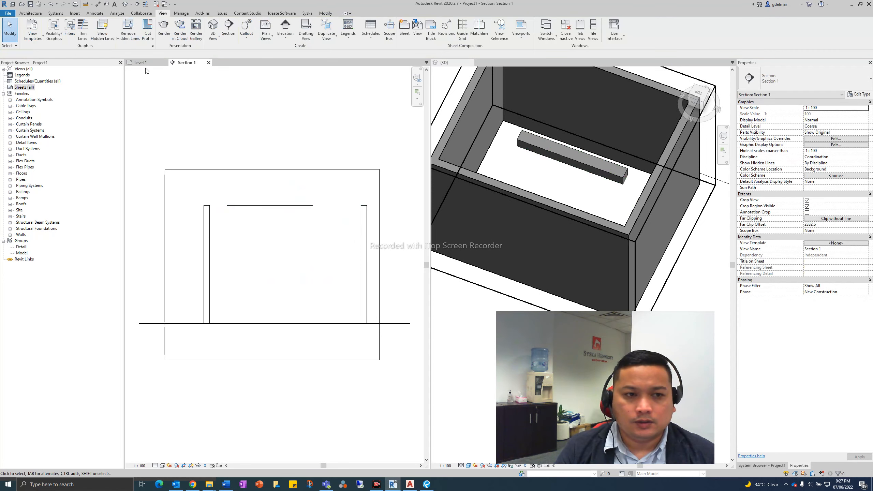
- Return to the Level 1 plan and check the section line's extents and the plan's depth clipping setting
left_click(146, 63)
left_click(205, 260)
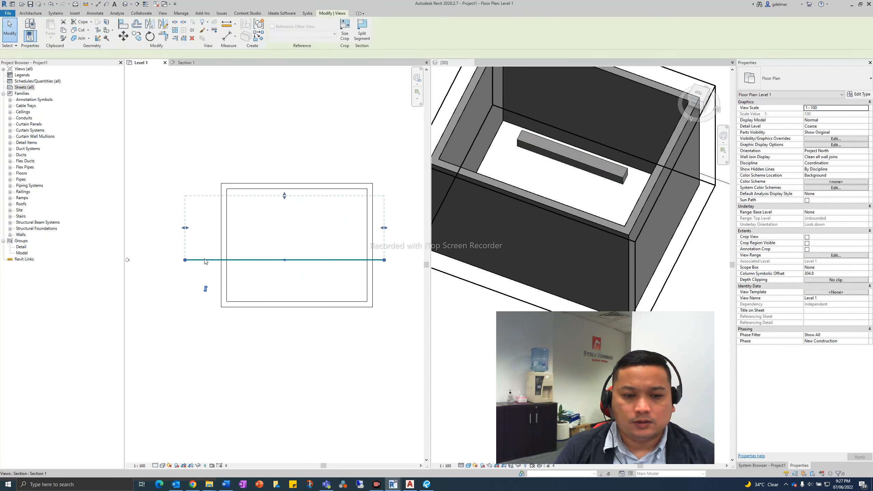
key("Escape")
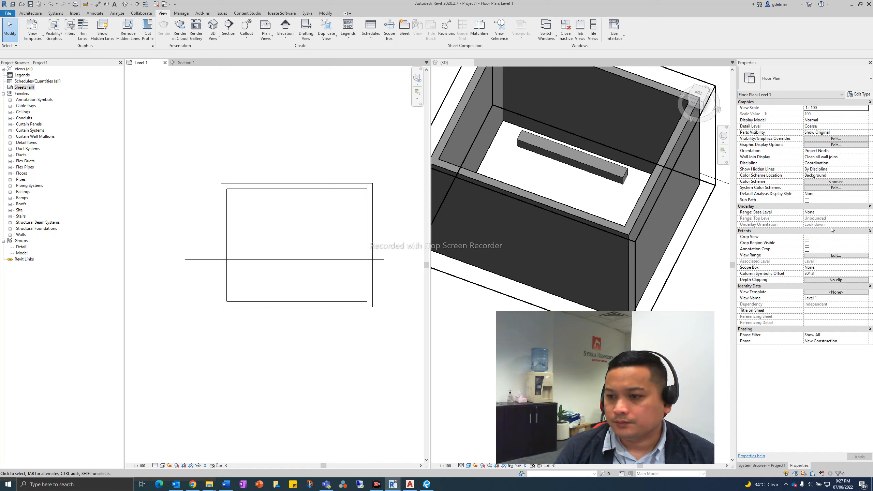
left_click(827, 281)
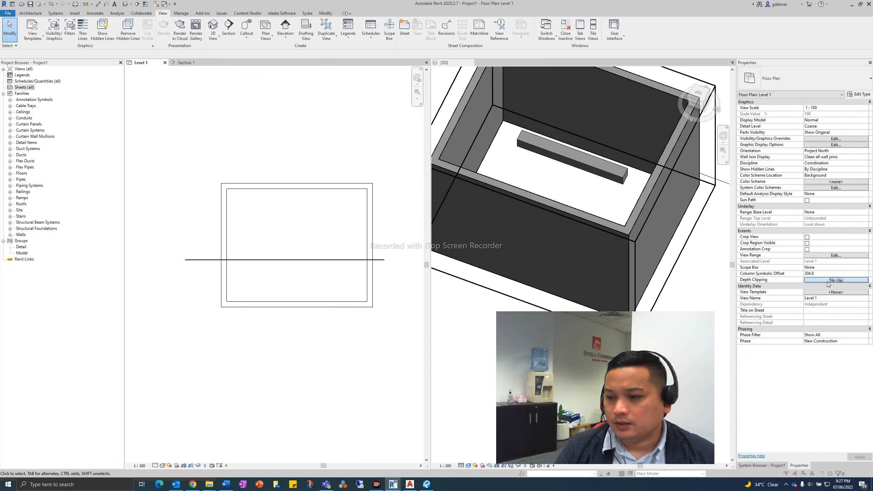
key("Escape")
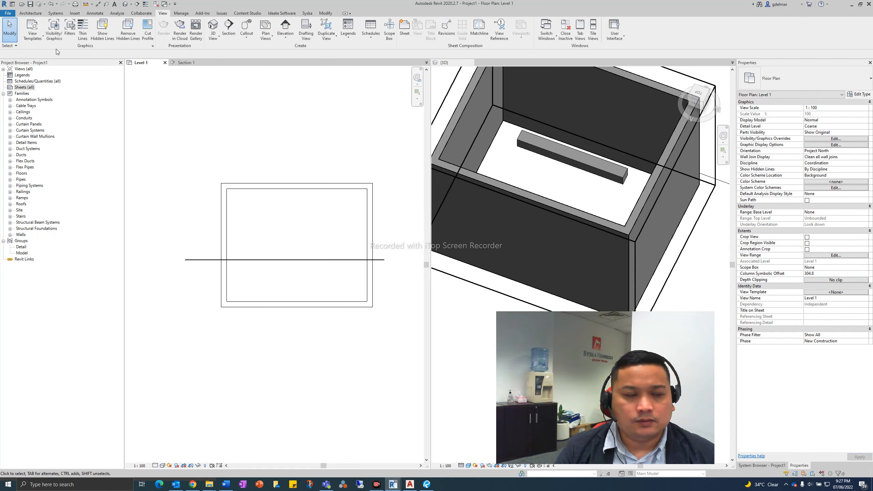
- Draw a horizontal ladder cable tray, 300 mm wide and 100 mm high, across the upper half of the room in the Level 1 plan
left_click(54, 14)
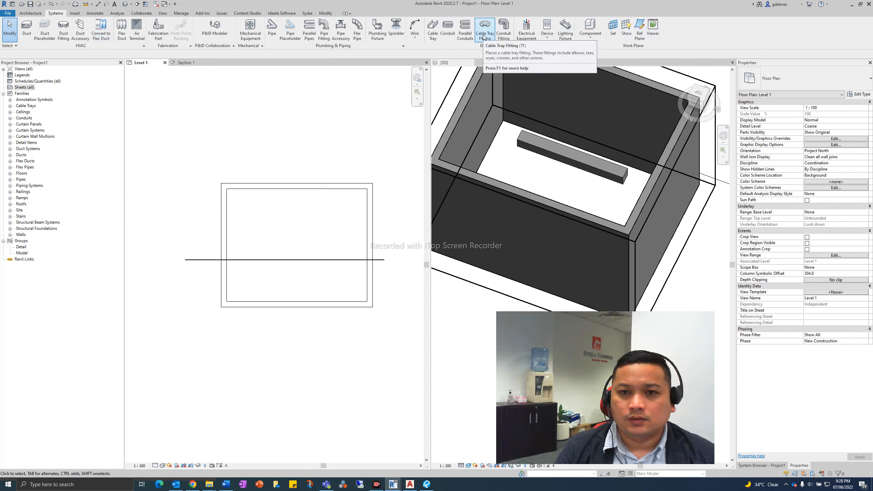
left_click(433, 29)
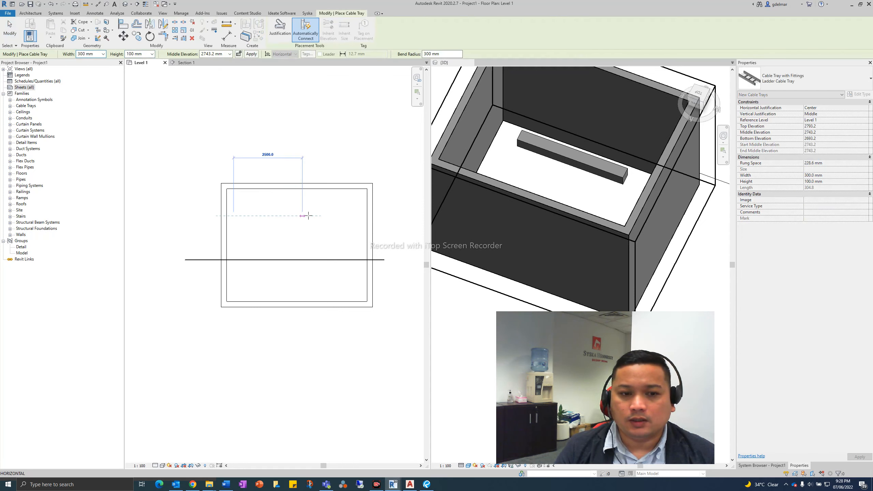
left_click(321, 215)
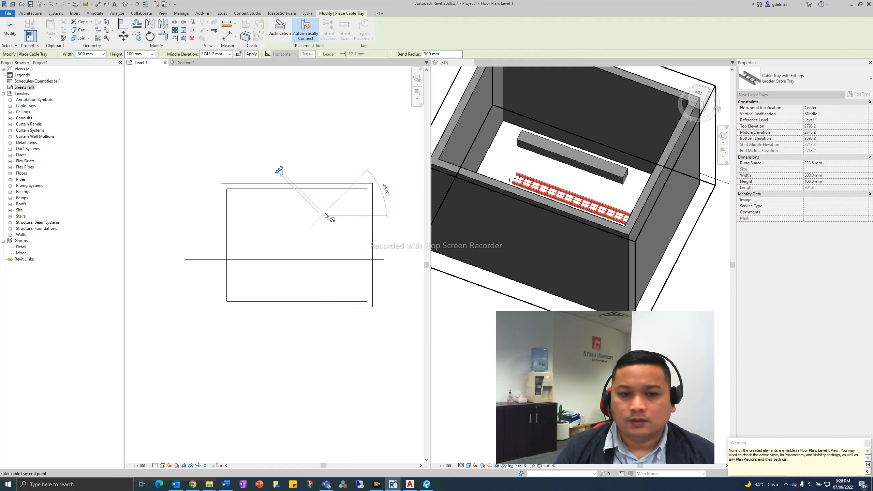
key("Escape")
key("Escape")
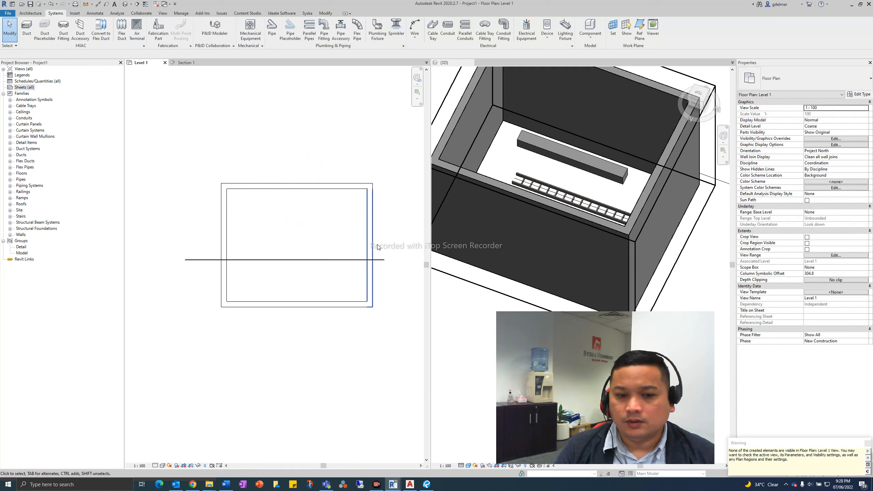
- Examine the cable tray and duct in the 3D view against the plan, and check the 3D view's available view templates
left_click(565, 197)
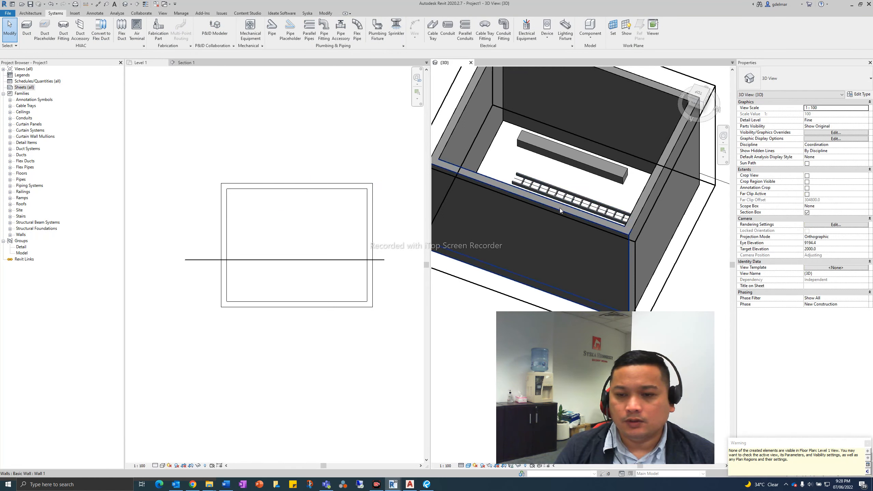
middle_click_drag(561, 207, 566, 231, "shift")
scroll(565, 230, "up", 4)
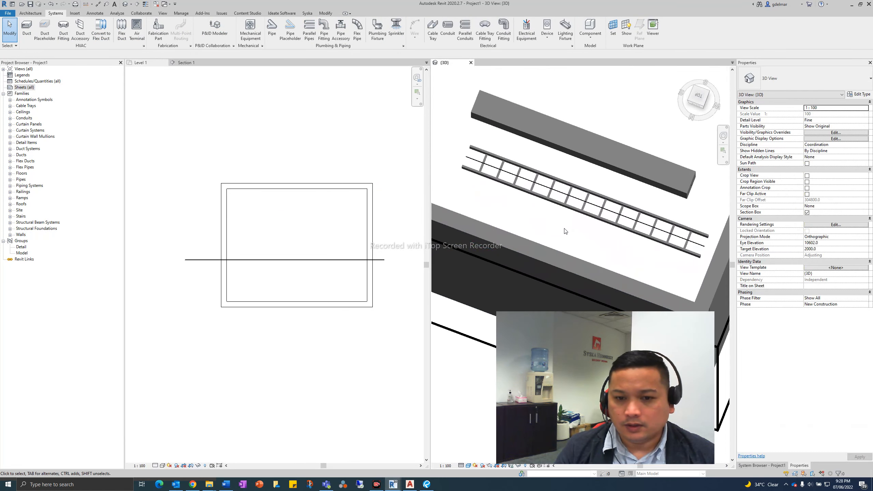
scroll(538, 216, "down", 5)
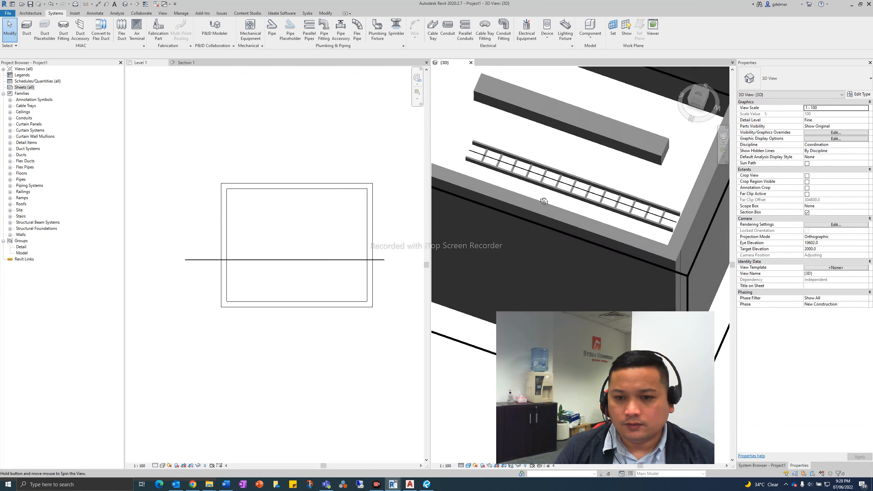
middle_click_drag(538, 216, 435, 217, "shift")
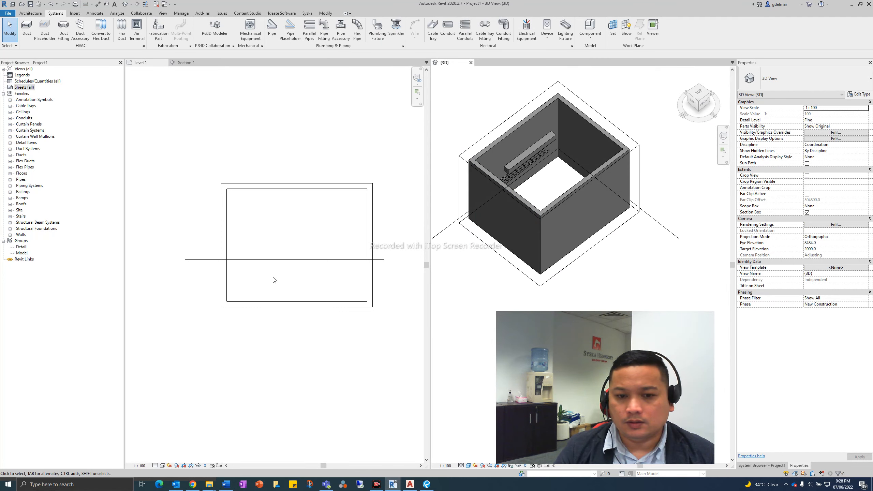
scroll(385, 236, "up", 1)
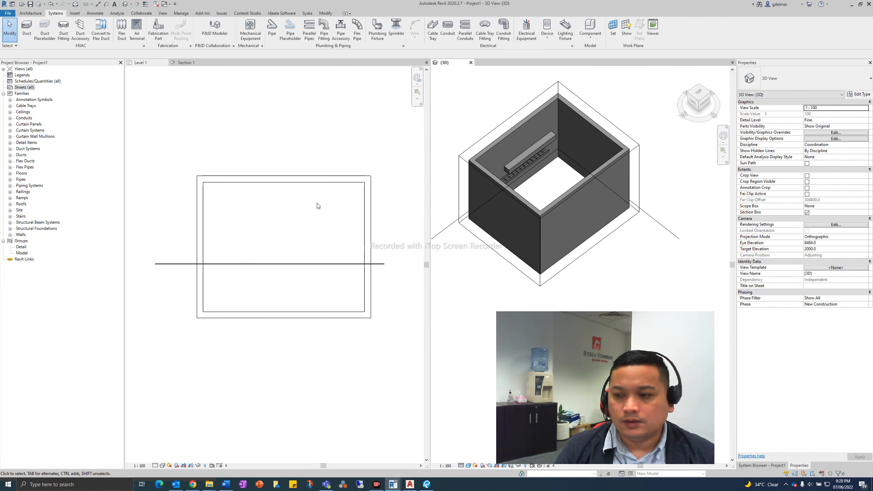
left_click(822, 268)
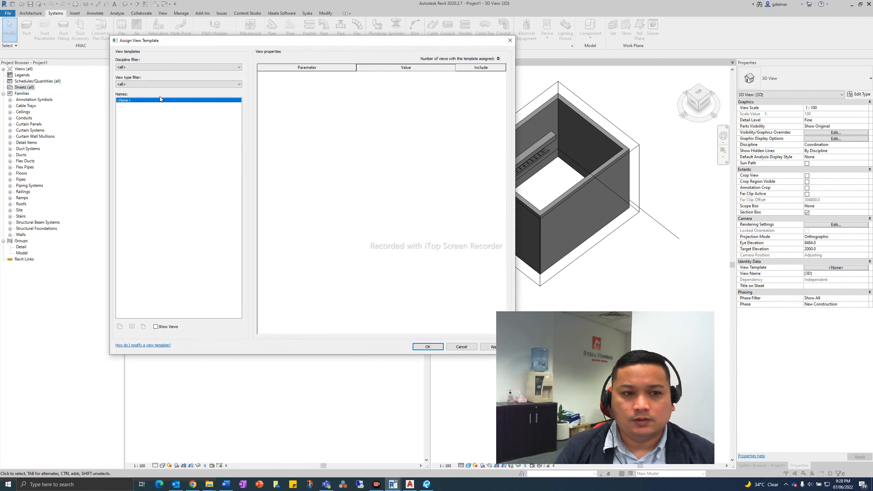
left_click(510, 40)
scroll(524, 169, "up", 5)
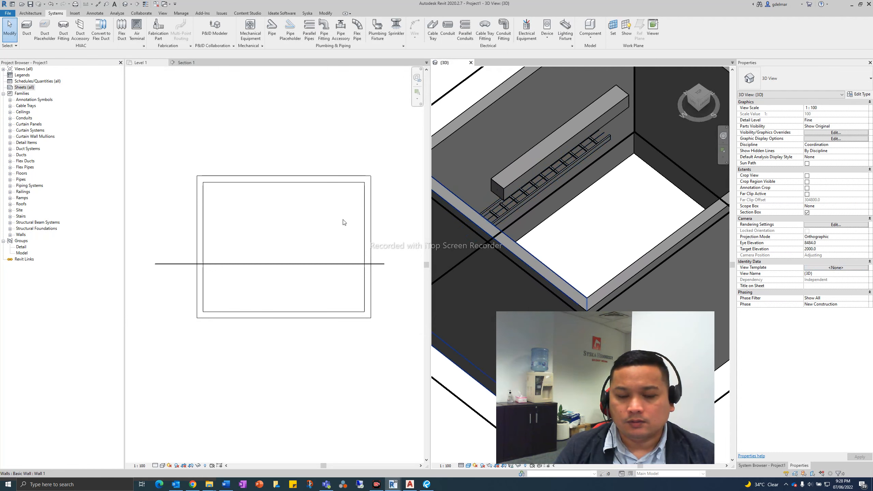
- Try to set the Level 1 view range's view depth offset and bottom offset to 5000
left_click(179, 165)
scroll(267, 199, "down", 2)
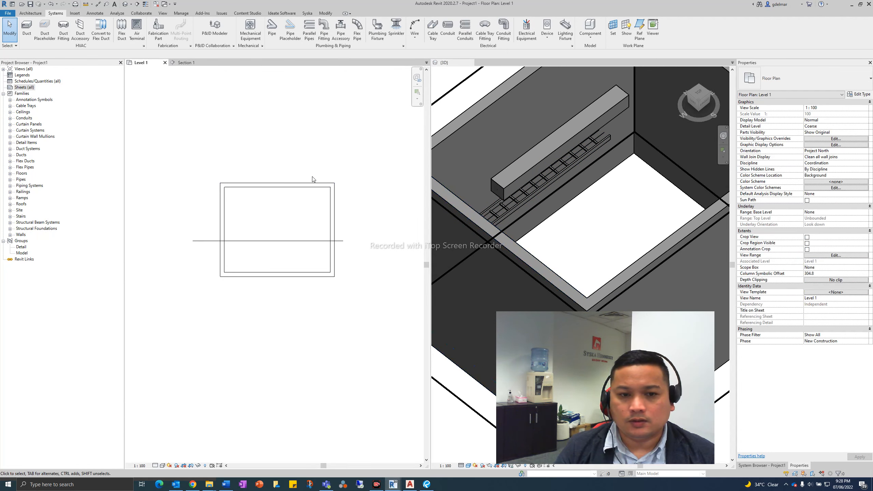
left_click(809, 256)
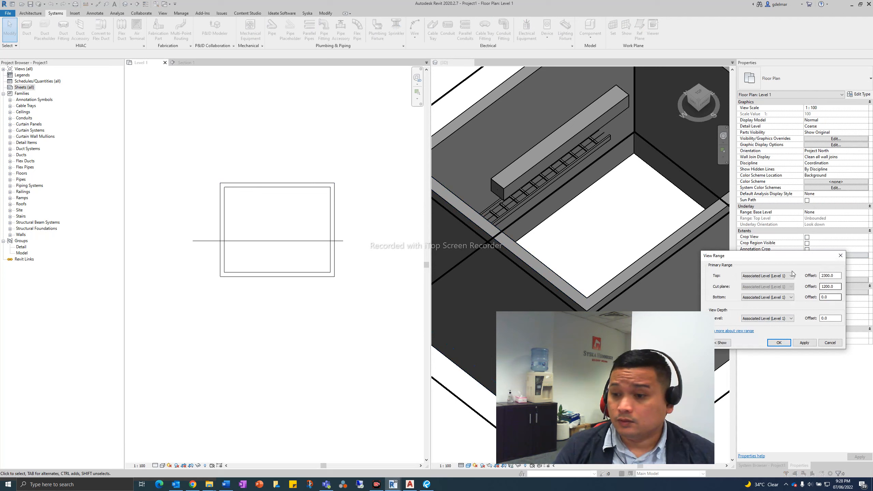
left_click_drag(739, 256, 371, 116)
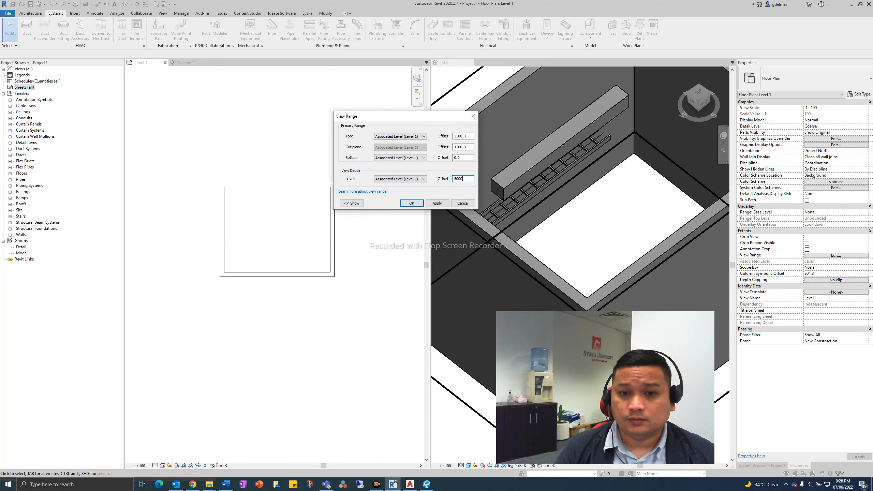
left_click(408, 205)
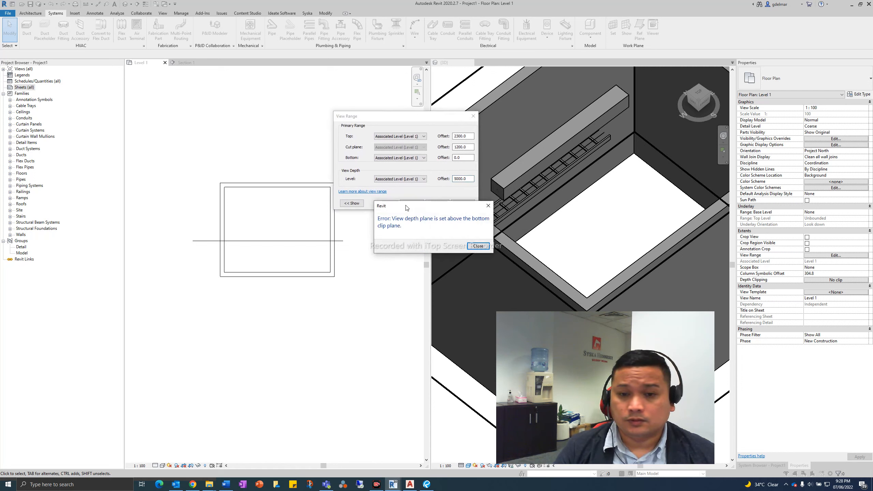
left_click(477, 246)
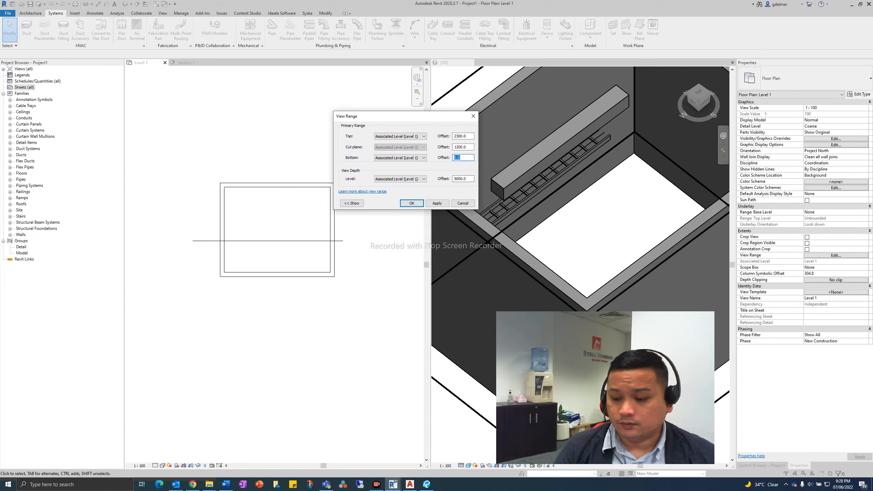
left_click(437, 203)
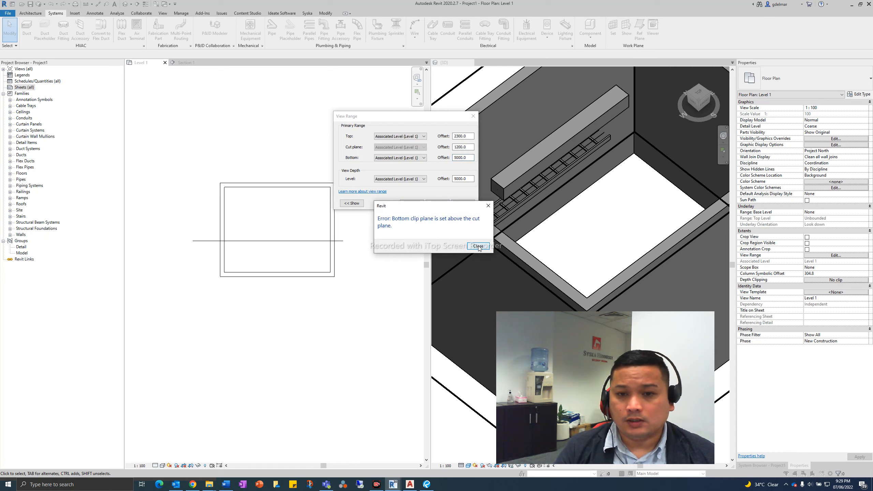
left_click(478, 245)
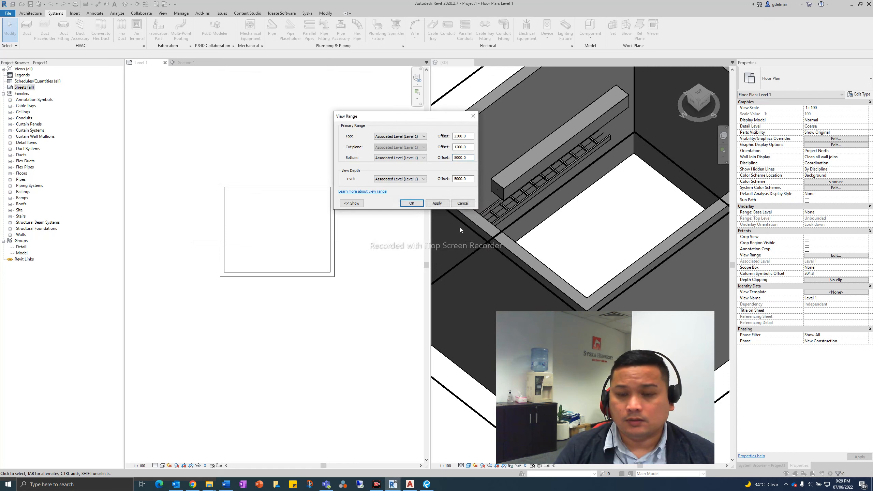
- Set both the bottom and the view depth level of the Level 1 view range to Unlimited
left_click(408, 158)
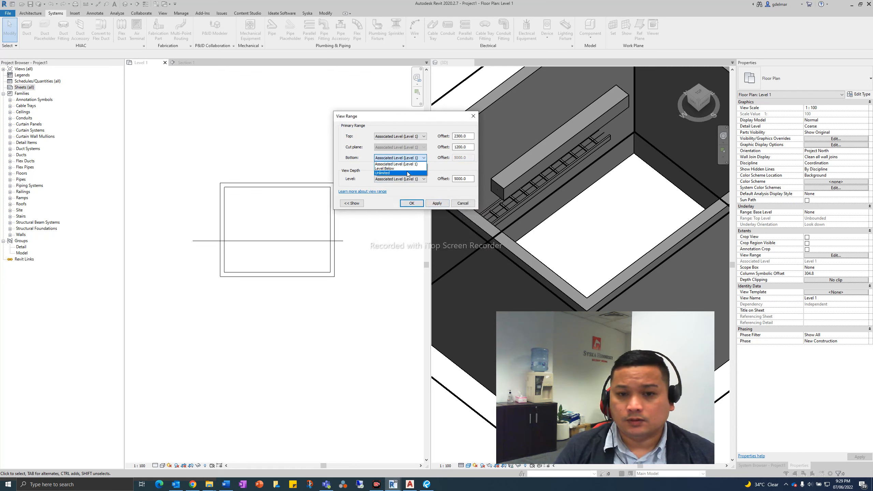
left_click(407, 169)
left_click(411, 158)
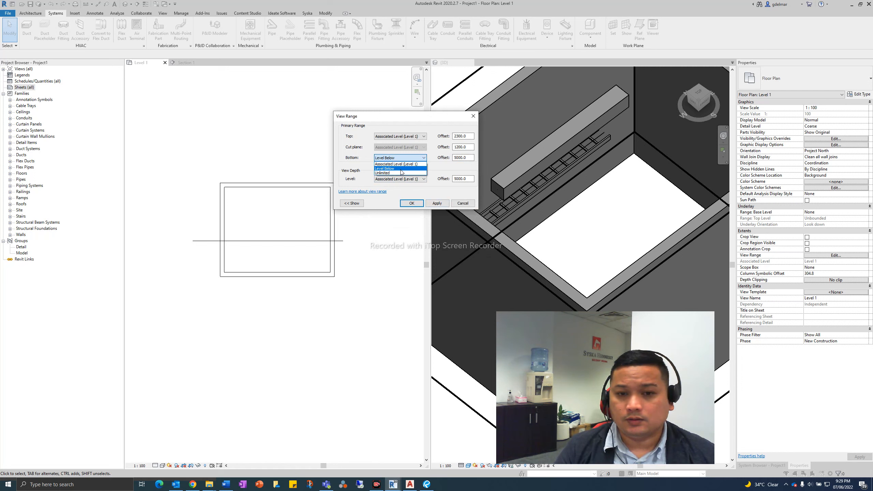
left_click(402, 172)
left_click(401, 179)
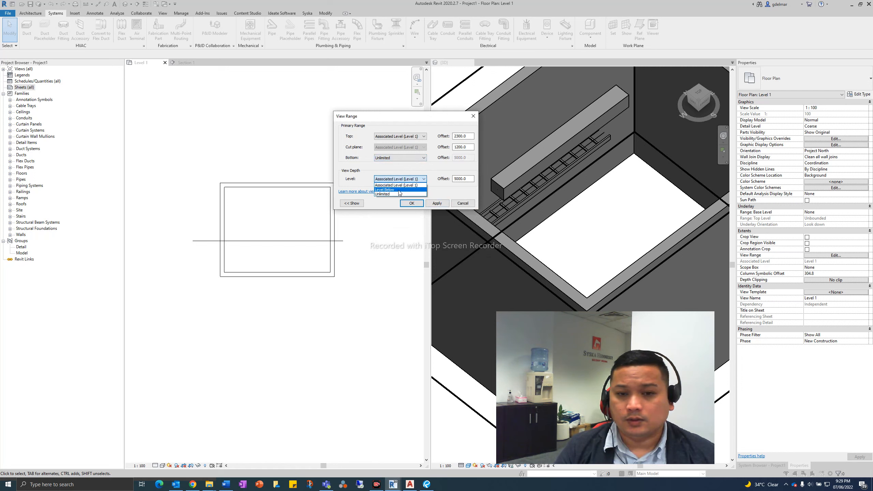
left_click(399, 194)
left_click(412, 203)
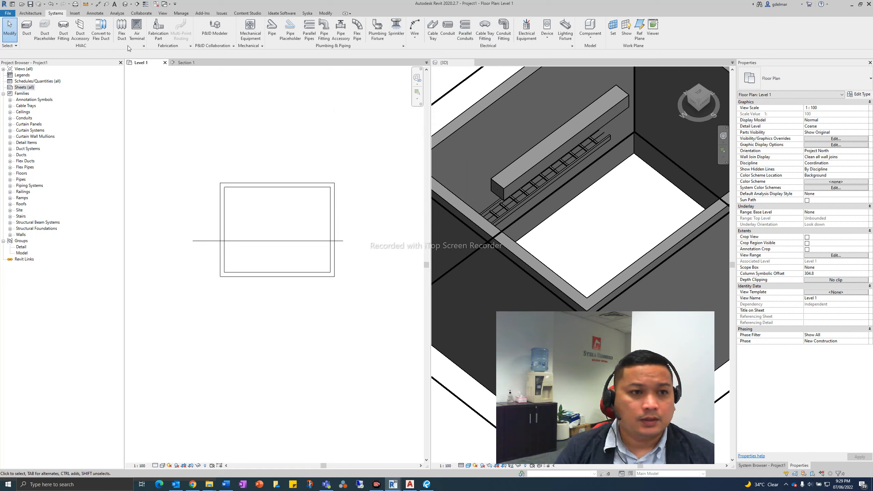
- Browse the UNC Paths folder shortcuts for a family to load, and close the Load Family dialog without loading anything
left_click(74, 14)
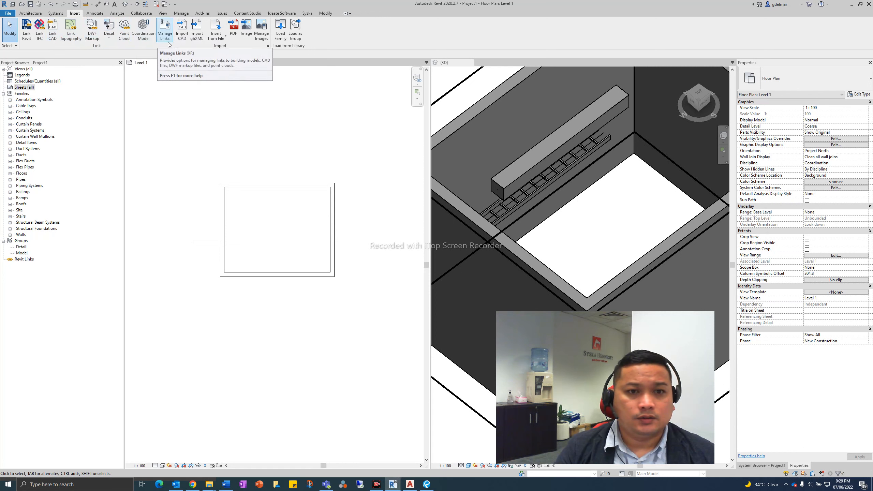
left_click(280, 30)
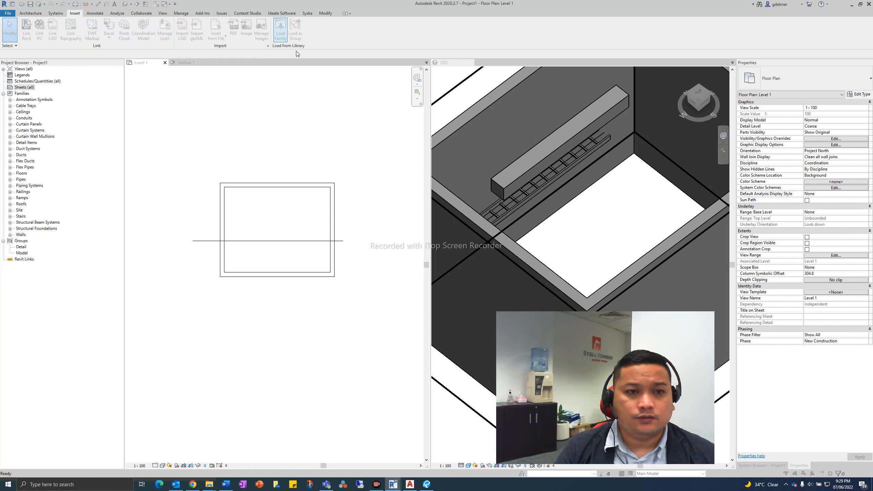
left_click(461, 76)
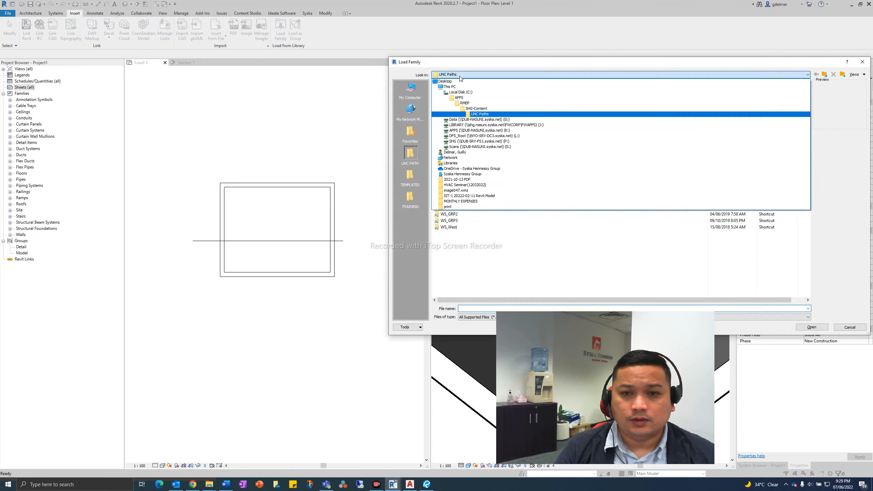
left_click(460, 75)
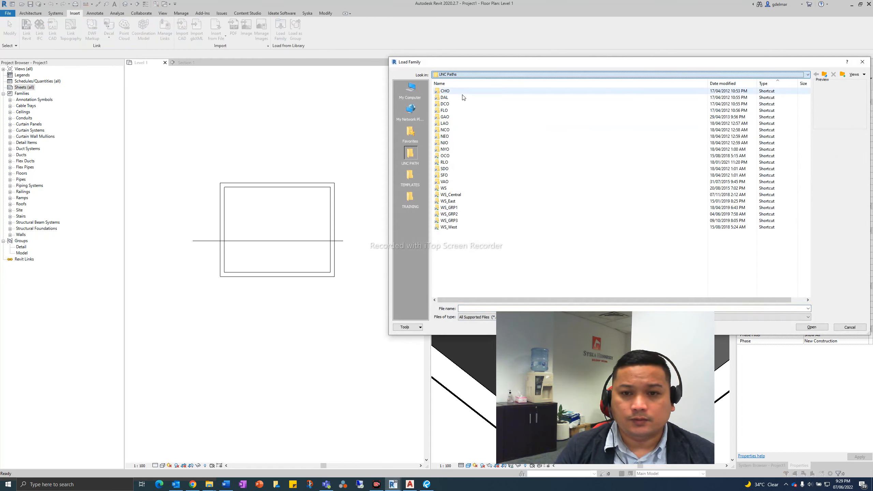
left_click(453, 163)
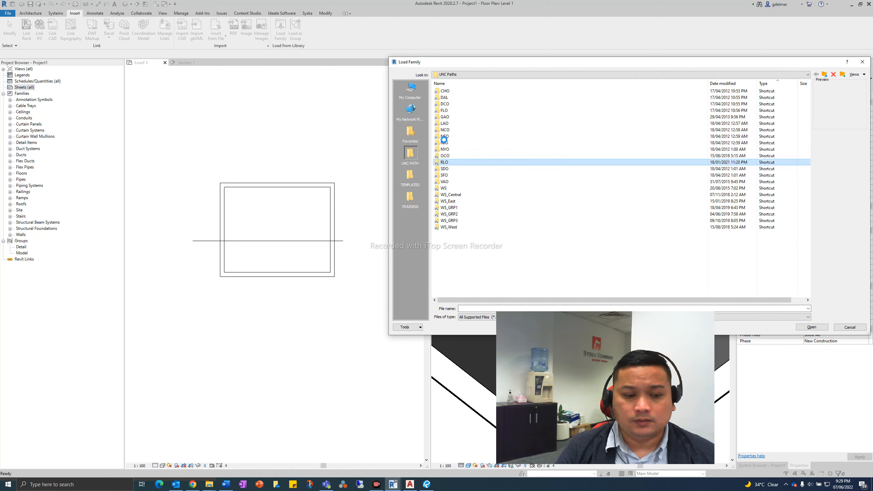
left_click(444, 139)
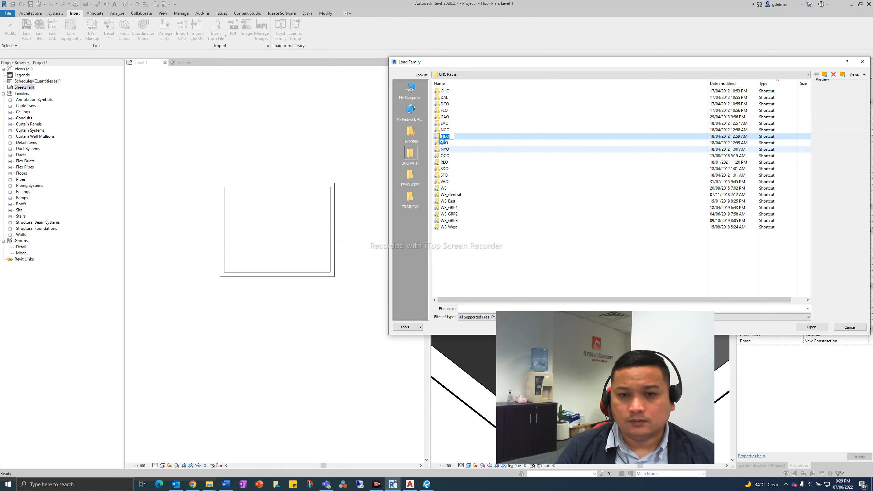
left_click(445, 149)
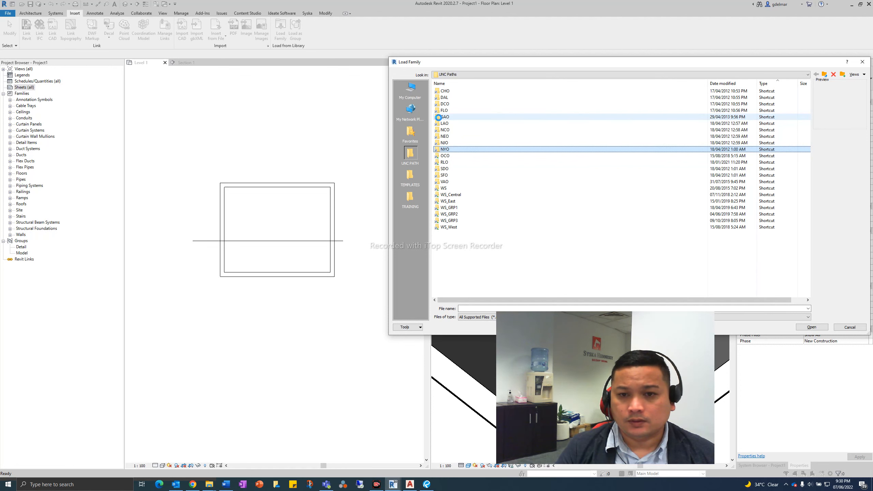
left_click(439, 118)
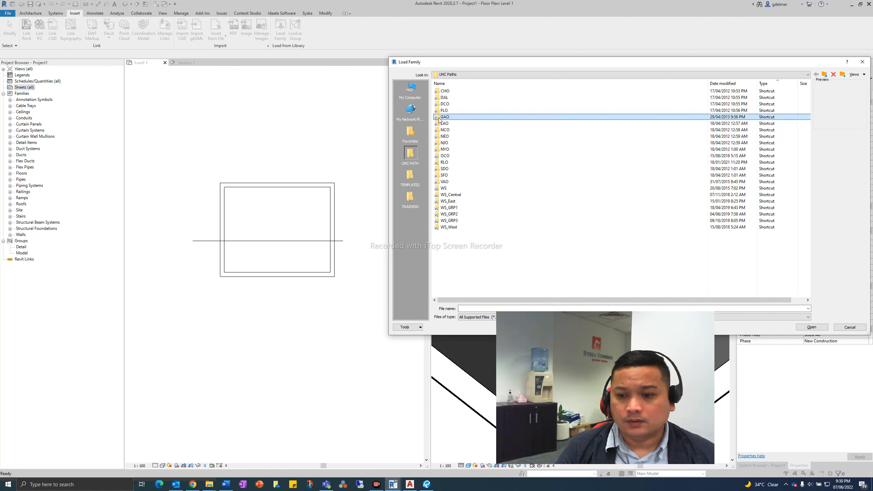
left_click(862, 62)
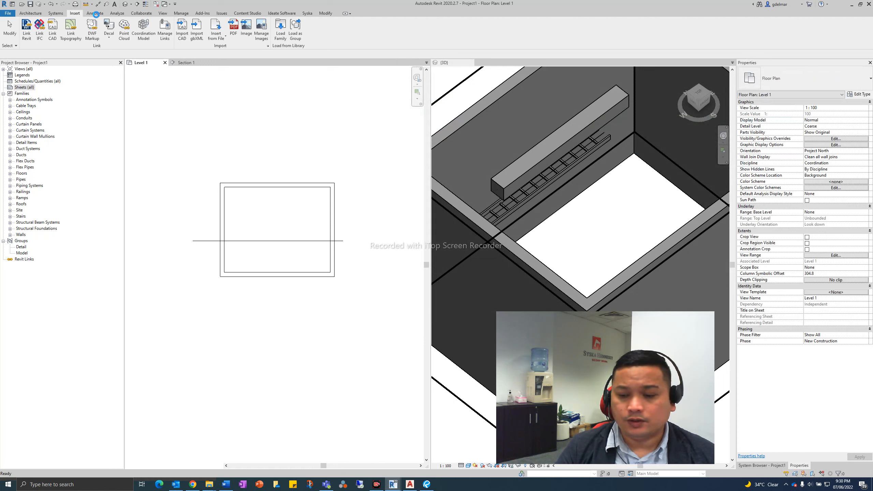
- Draw a horizontal Thin Lines detail line about 3300 mm long above the room in the Level 1 plan
left_click(96, 14)
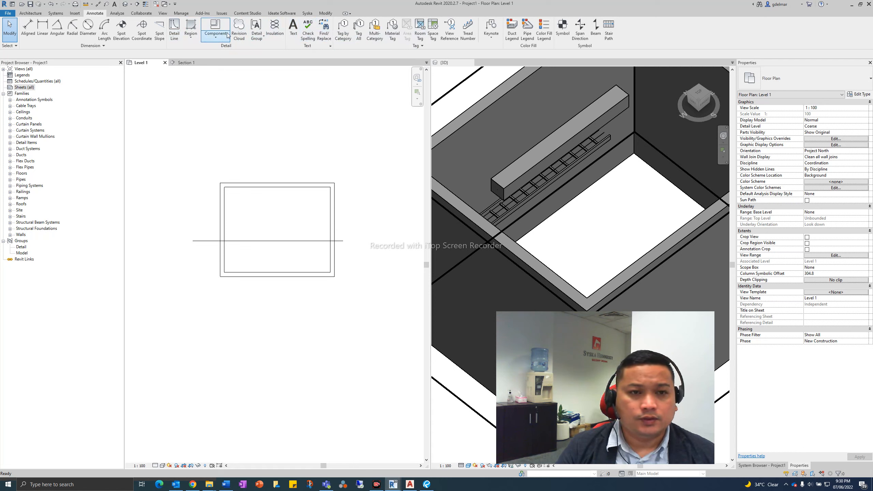
left_click(174, 29)
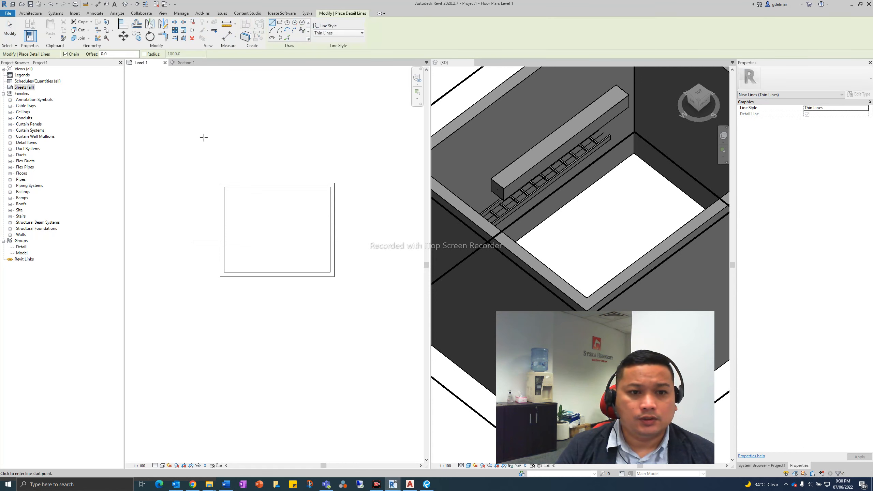
left_click(272, 137)
key("Escape")
key("Escape")
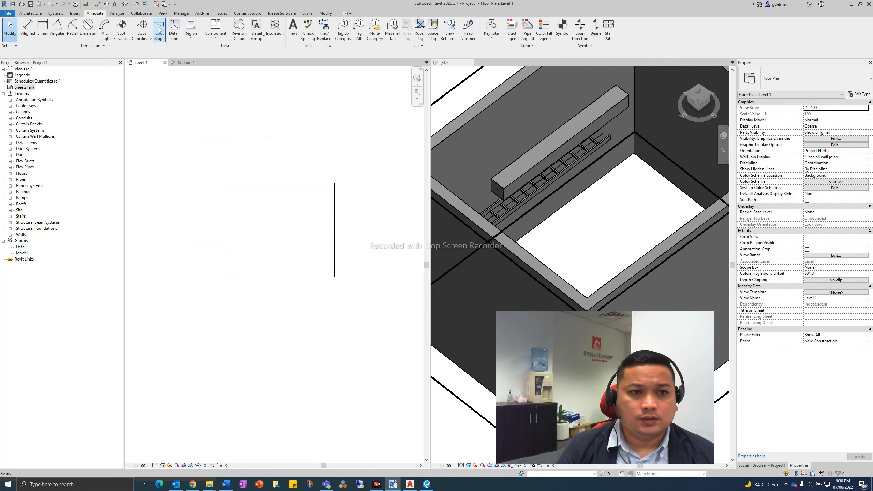
left_click(42, 30)
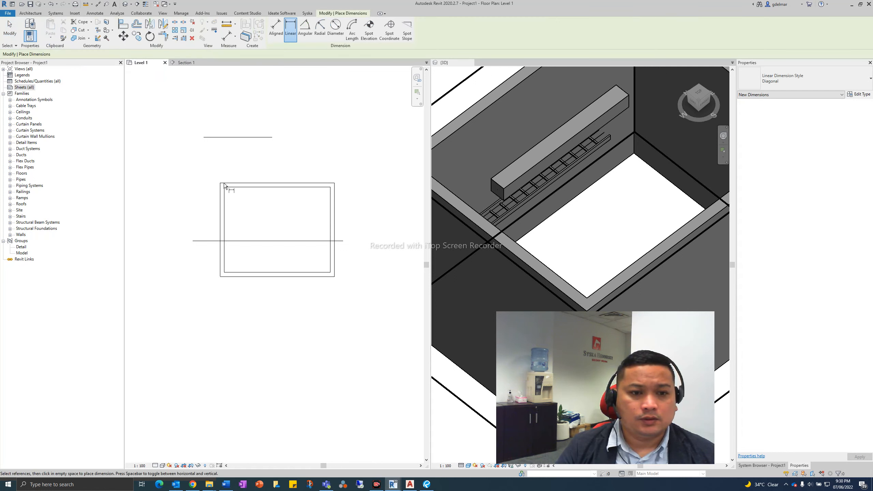
scroll(231, 276, "up", 1)
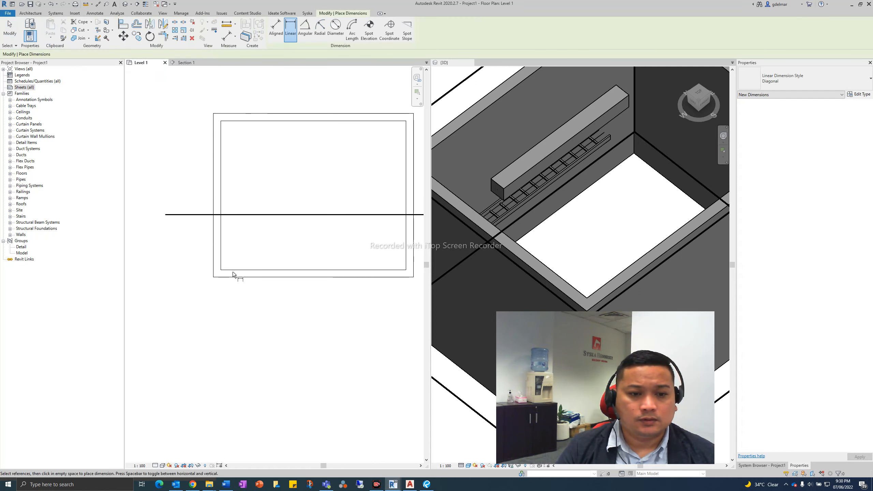
key("Escape")
key("Escape")
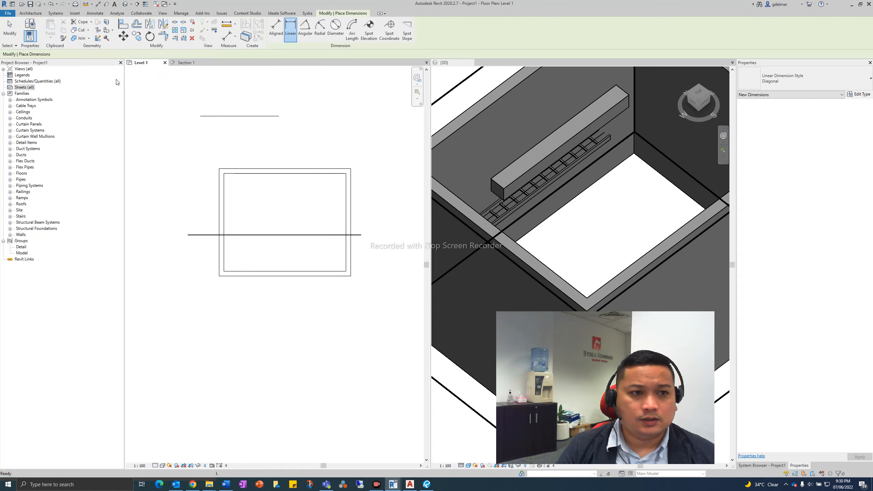
left_click(211, 118)
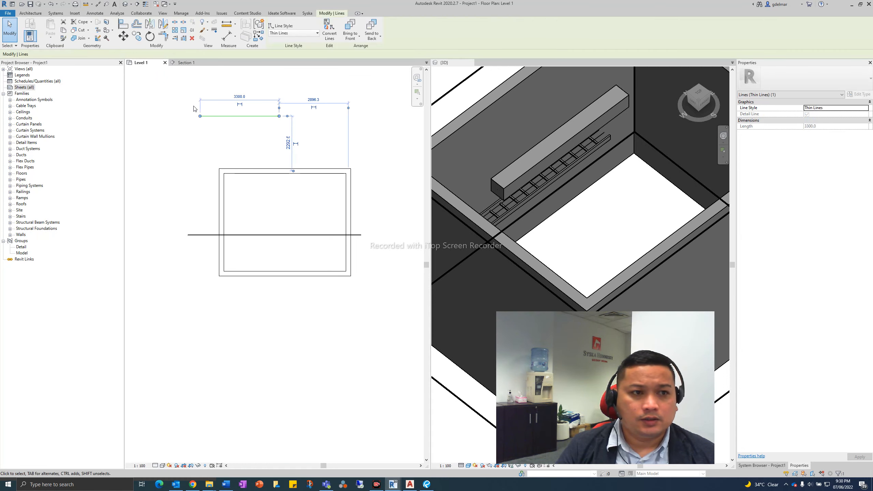
key("Escape")
left_click(211, 118)
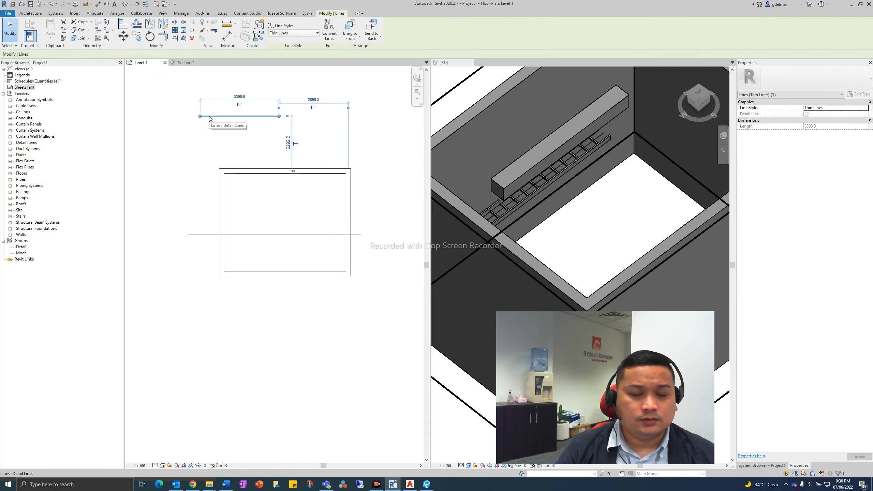
key("Escape")
- Draw a second horizontal Thin Lines detail line between the first line and the room, its left end aligned with the first
key("d")
key("l")
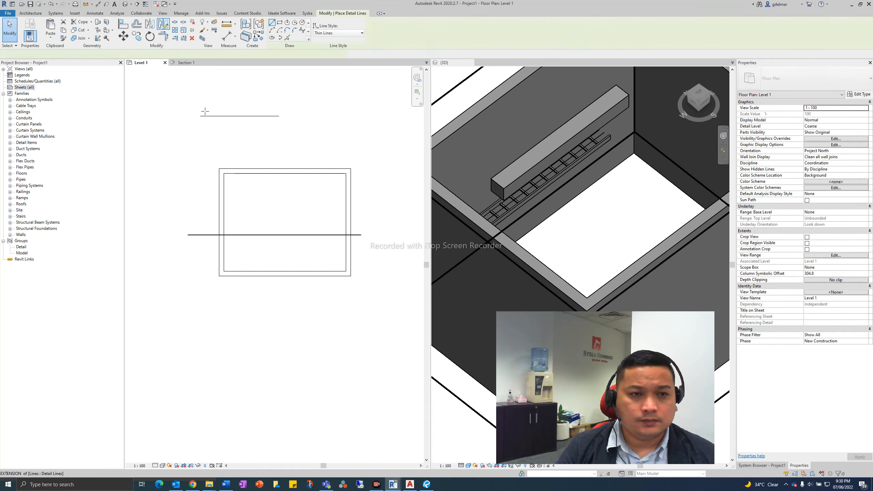
left_click(274, 148)
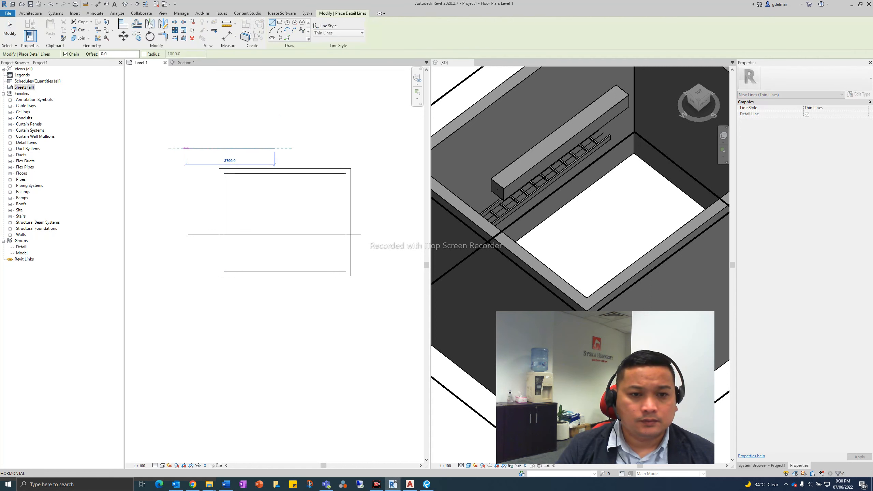
left_click(206, 148)
key("Escape")
key("Escape")
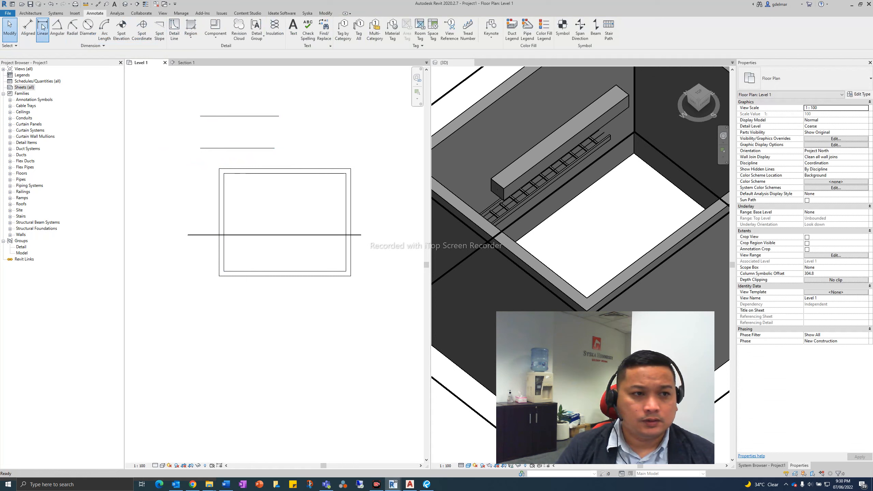
left_click(42, 27)
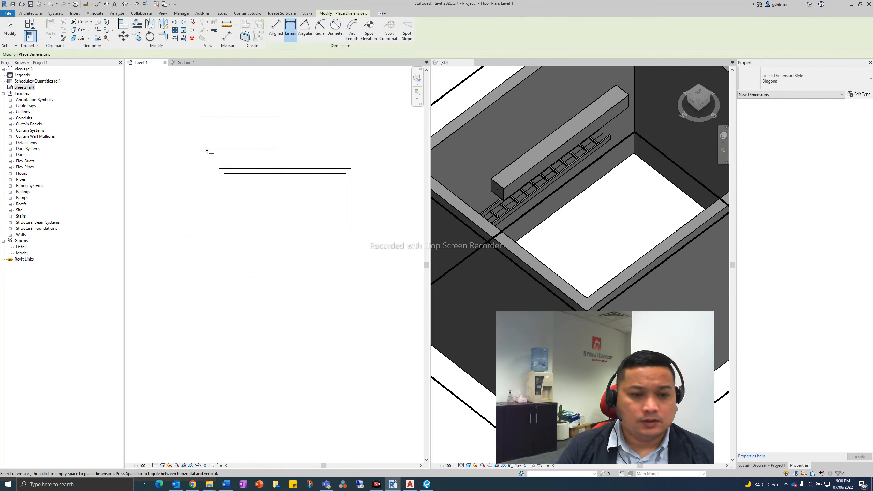
scroll(199, 138, "up", 2)
key("Escape")
key("Escape")
mouse_move(244, 90)
left_mouse_down()
mouse_move(213, 174)
mouse_move(197, 157)
left_mouse_up()
key("Escape")
left_click_drag(157, 80, 357, 178)
scroll(227, 176, "down", 1)
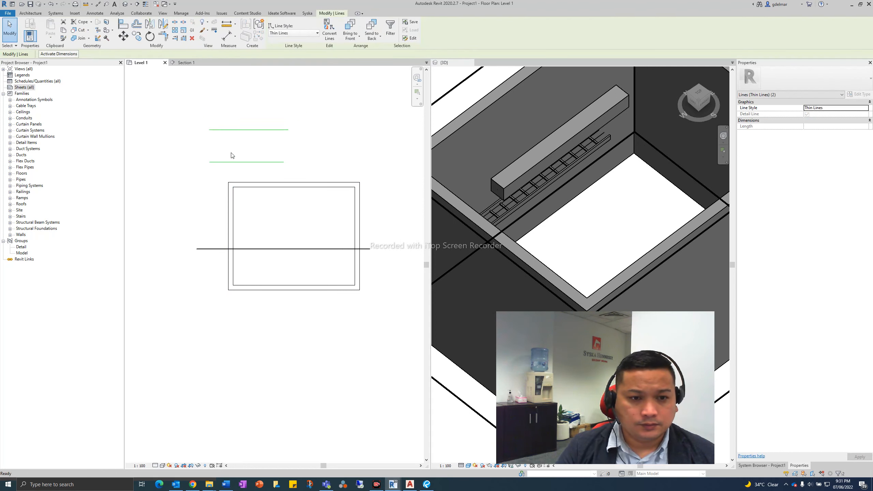
key("Escape")
scroll(227, 149, "up", 1)
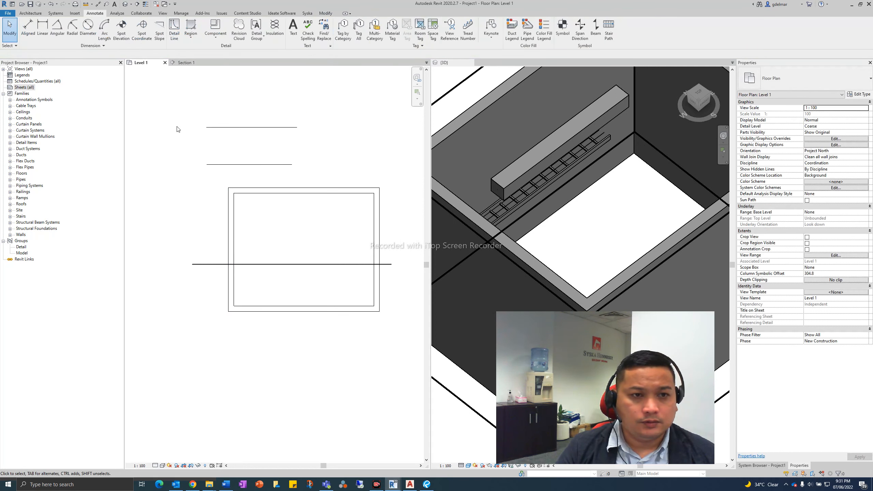
left_click(104, 30)
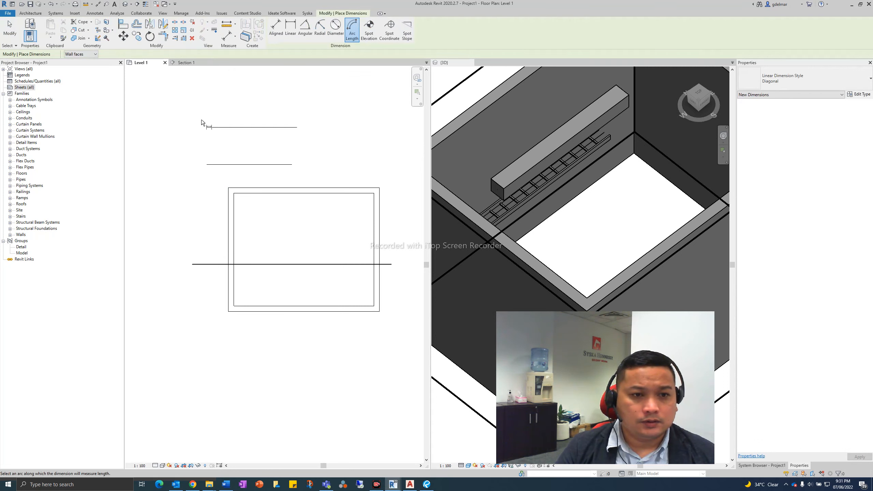
key("Escape")
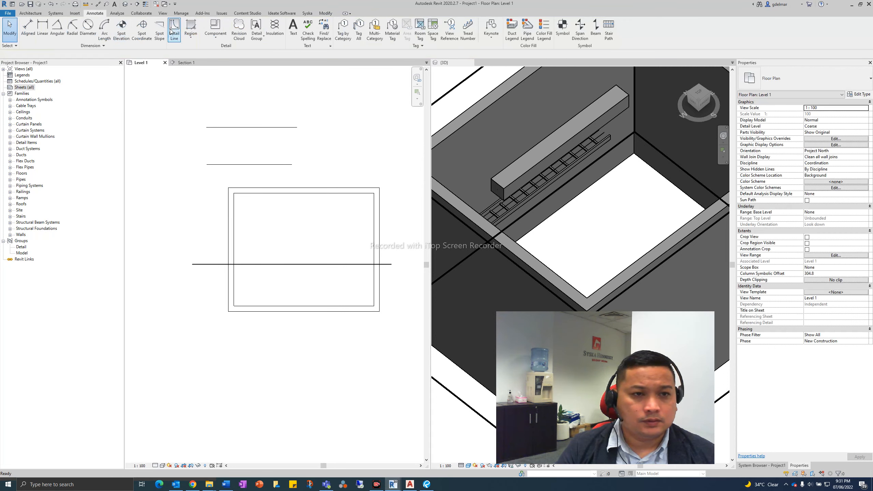
left_click(104, 29)
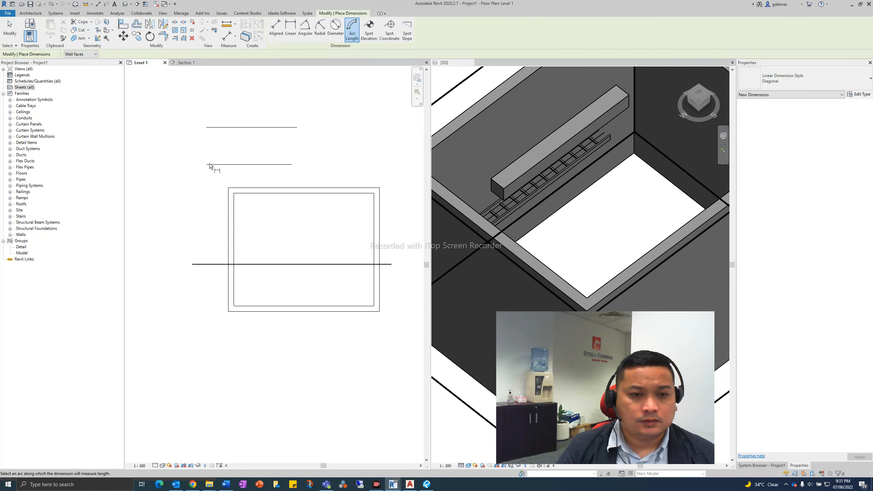
key("Escape")
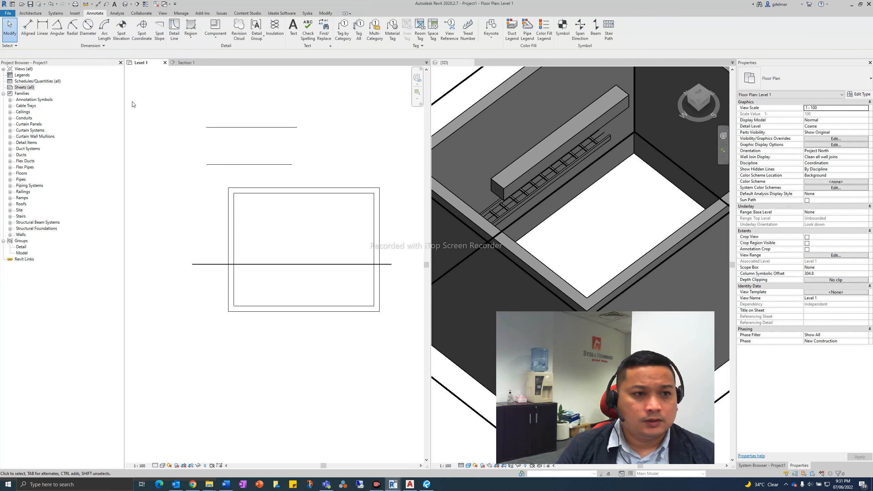
left_click(121, 30)
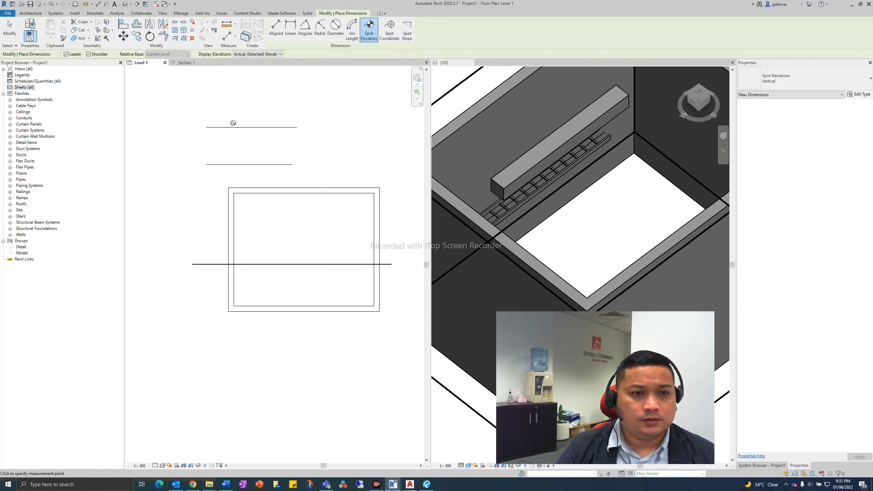
key("Escape")
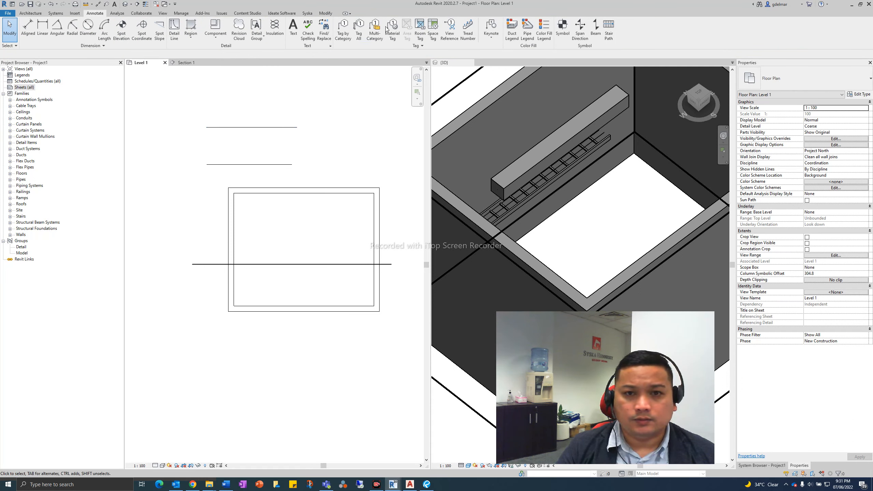
- Check the system selector of the Duct Pressure Loss Report, and close it without generating a report
left_click(115, 14)
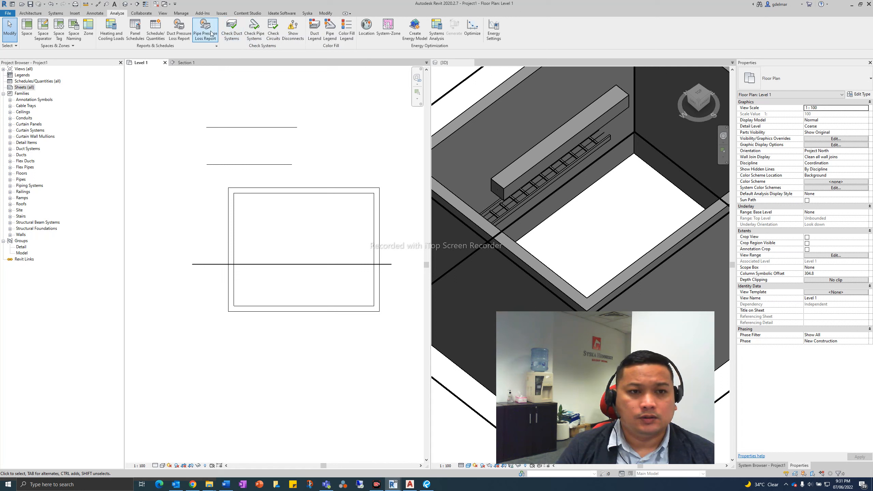
left_click(170, 36)
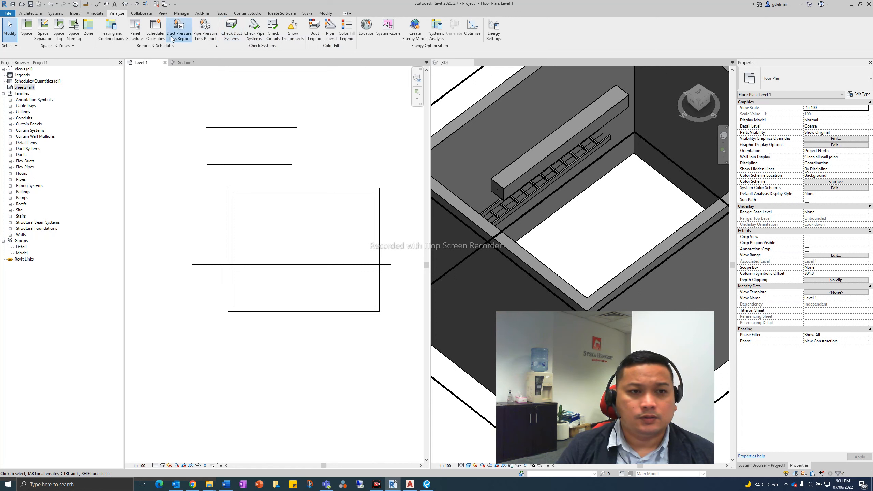
left_click(485, 185)
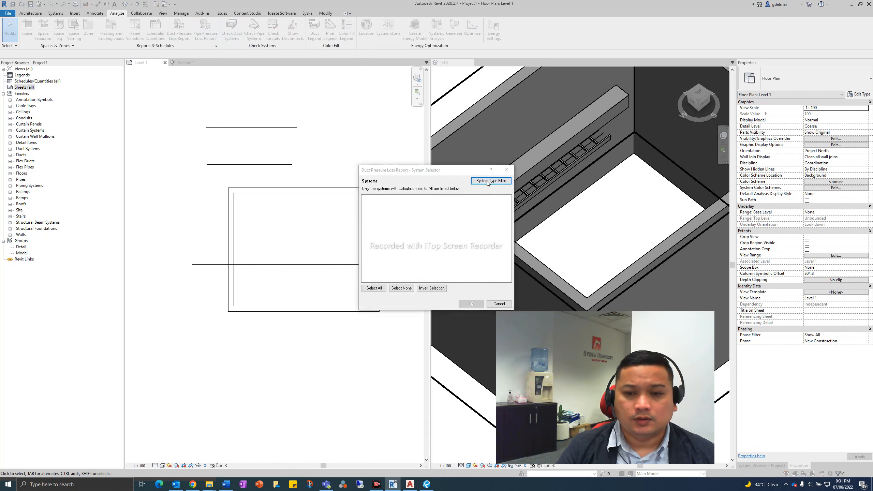
left_click(491, 169)
left_click(506, 170)
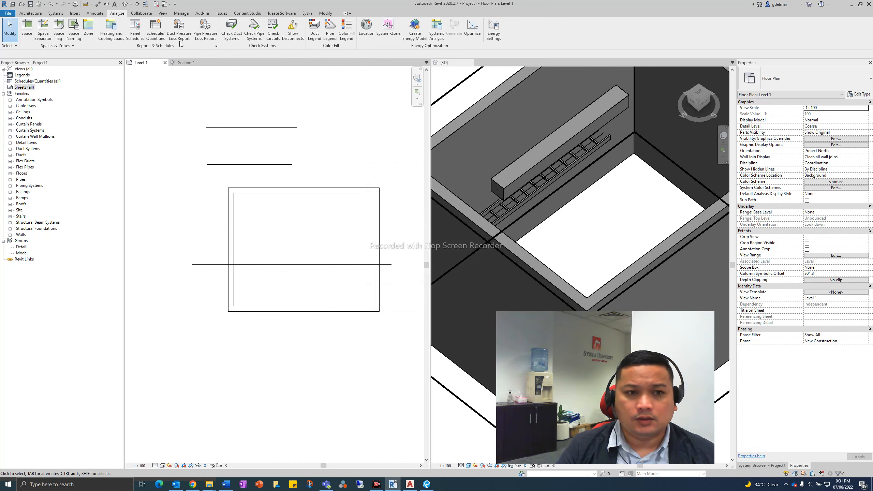
- Check the category list for a new schedule, and cancel without creating one
left_click(156, 31)
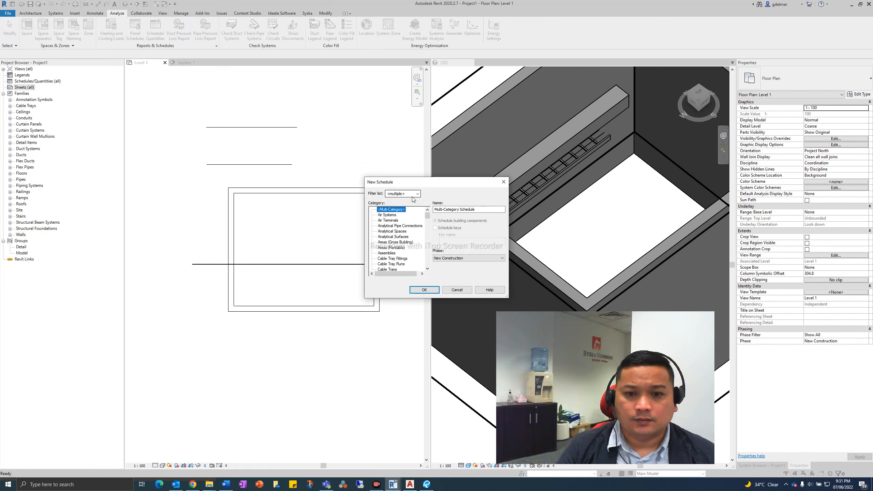
key("Escape")
- Start the Heating and Cooling Loads analysis, enable the Areas and Volumes setting for it, and close the analysis without calculating
left_click(112, 30)
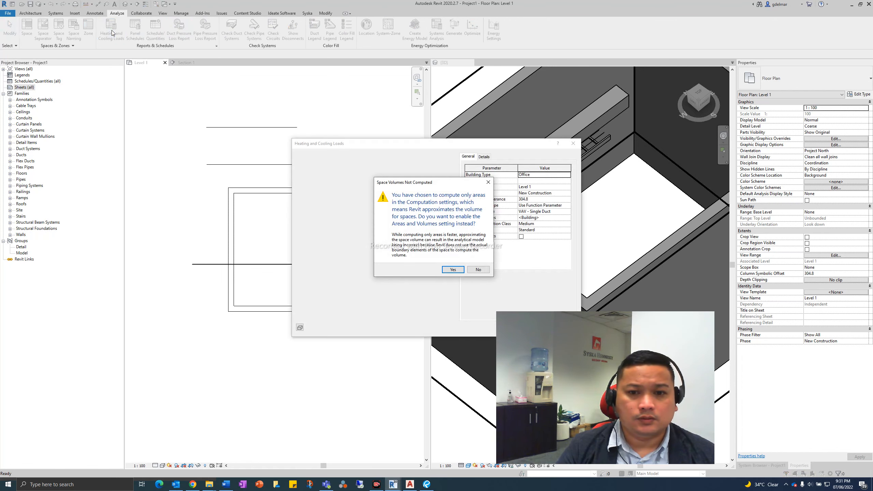
key("Return")
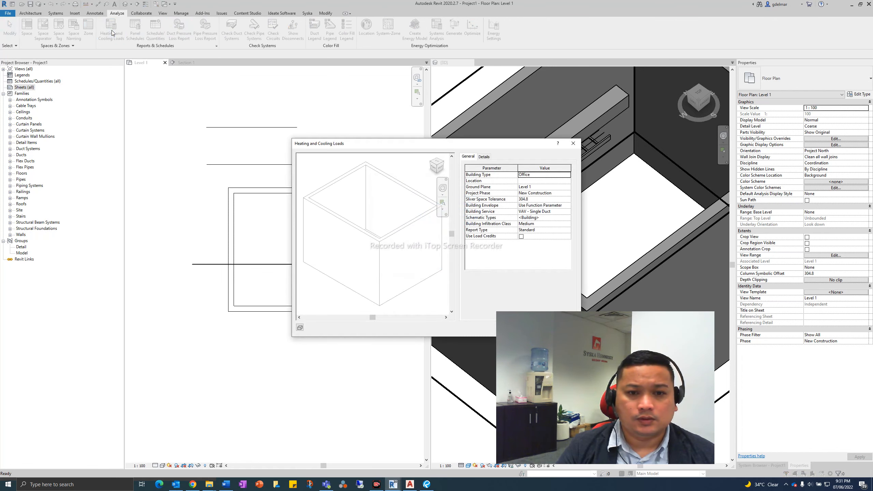
left_click(573, 143)
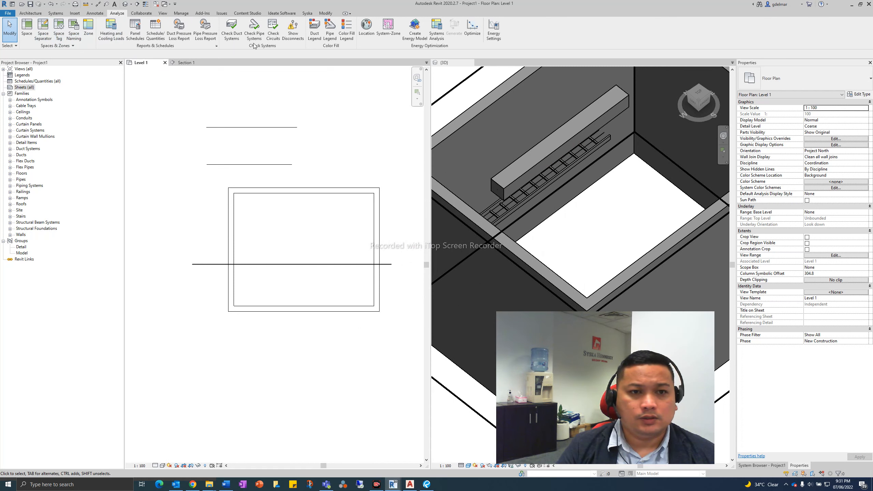
left_click(388, 29)
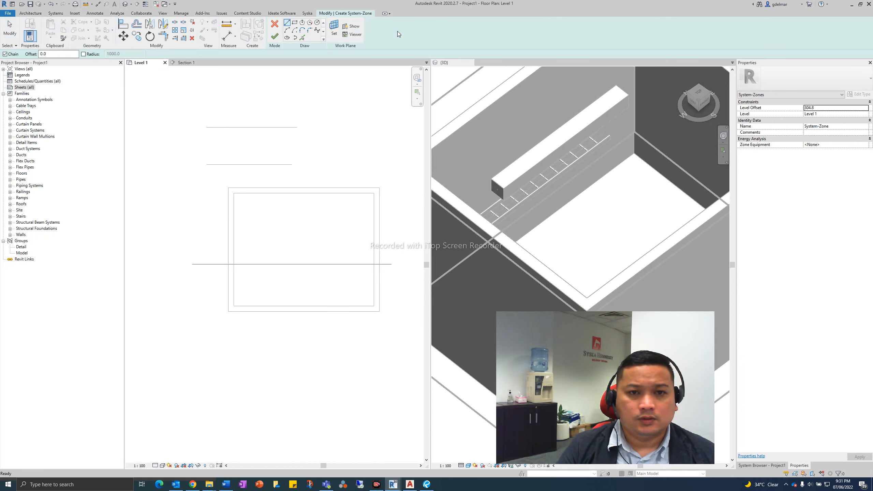
left_click(307, 14)
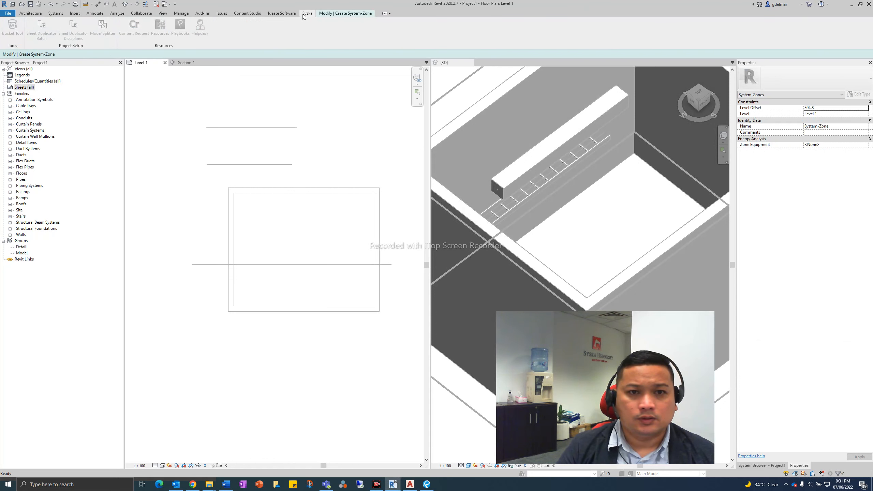
left_click(140, 14)
left_click(118, 14)
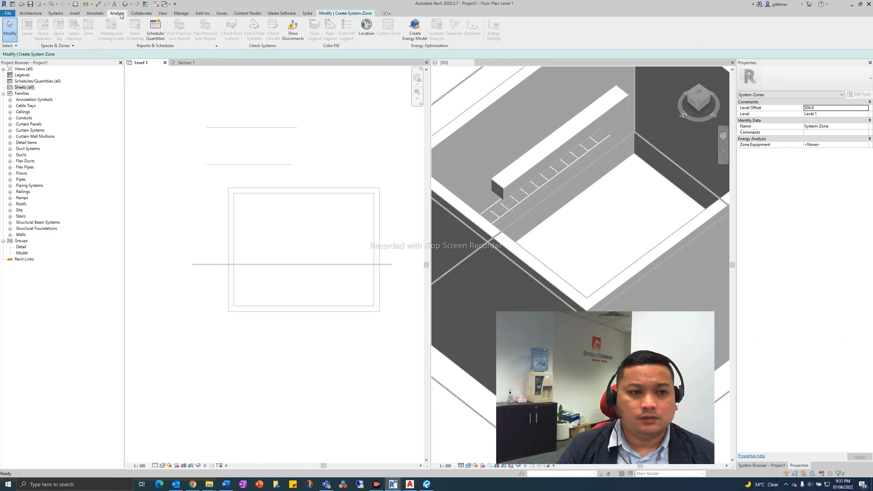
right_click(240, 106)
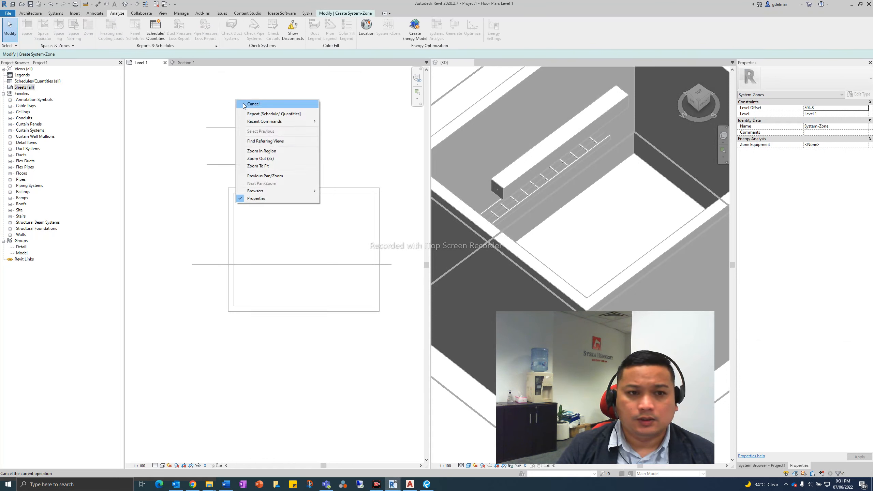
left_click(247, 104)
left_click(307, 14)
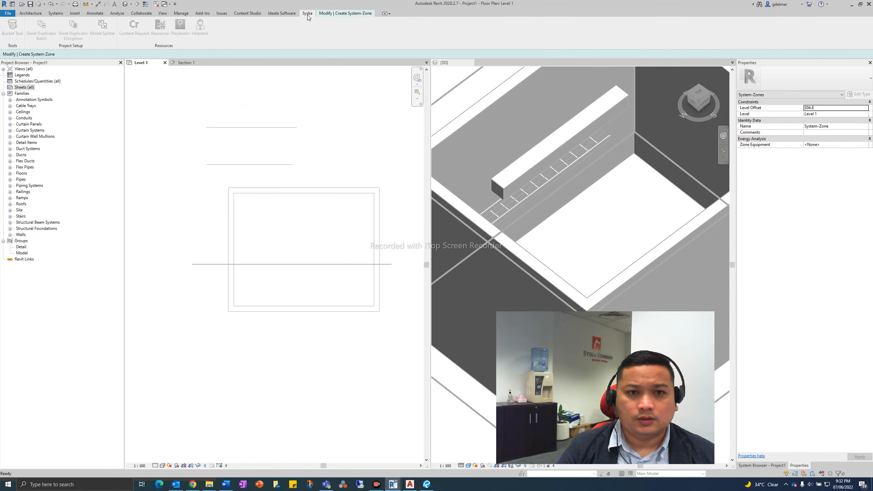
key("Escape")
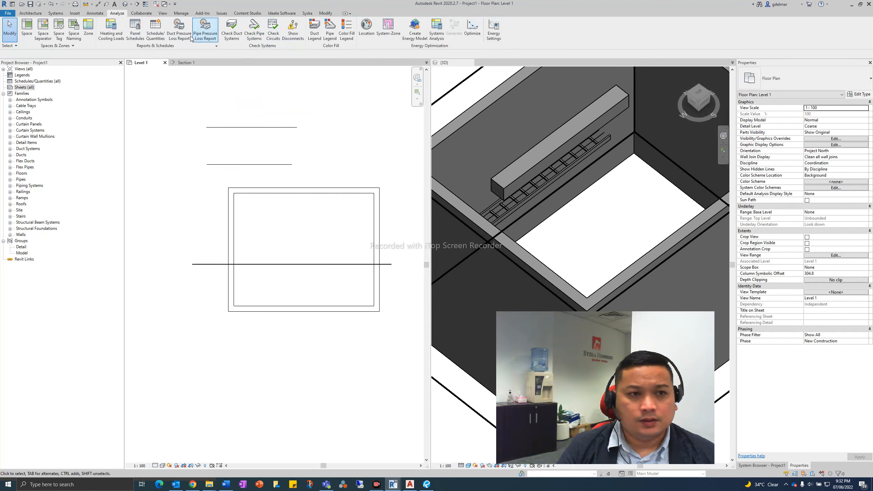
- Review the collaboration, view and project management tools, and check the Manage Panel Schedule Templates dialog without changing any template
left_click(141, 13)
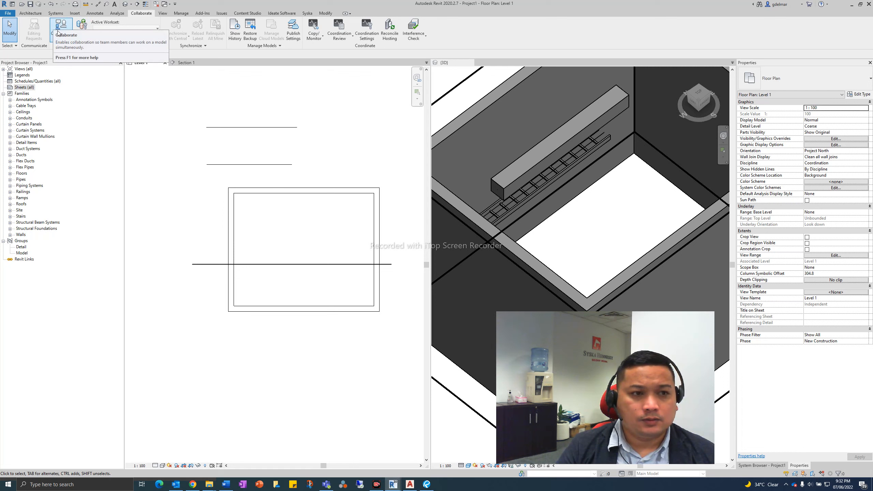
left_click(164, 15)
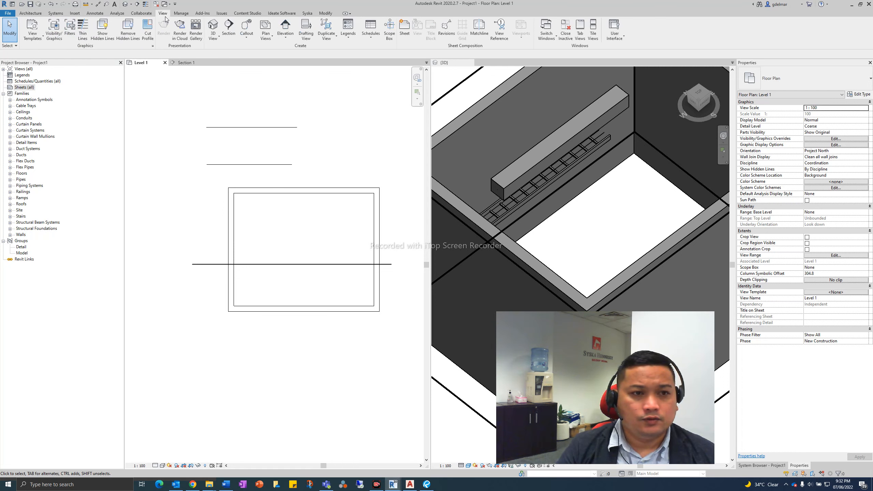
left_click(179, 15)
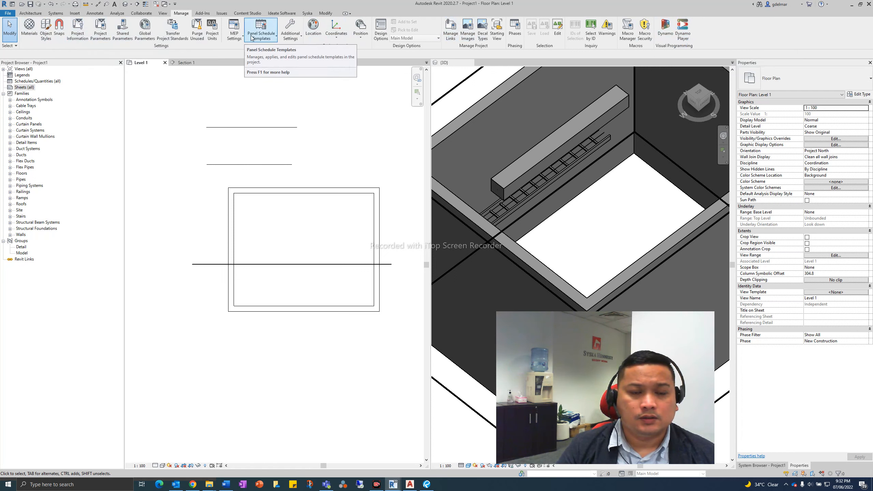
left_click(260, 31)
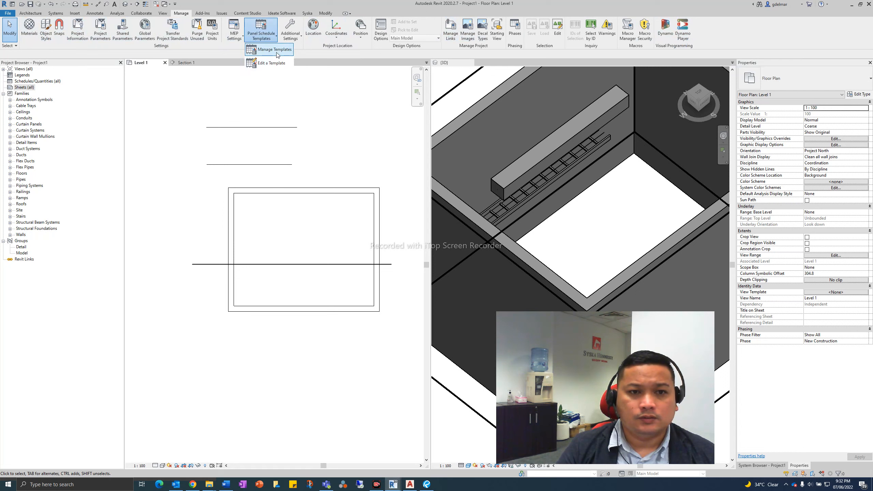
left_click(276, 52)
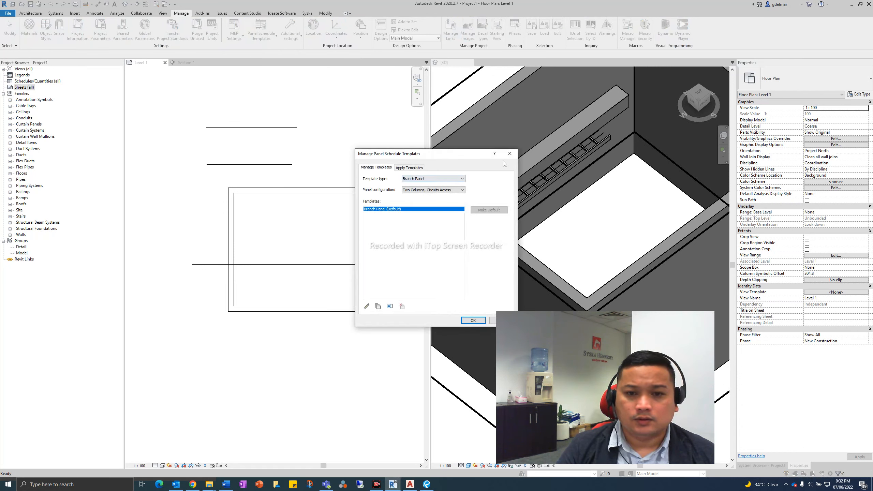
left_click(510, 154)
- Check the installed add-ins, including the Navisworks 2020 external tools, and try to run Batch Print and eTransmit's Transmit a model
left_click(202, 12)
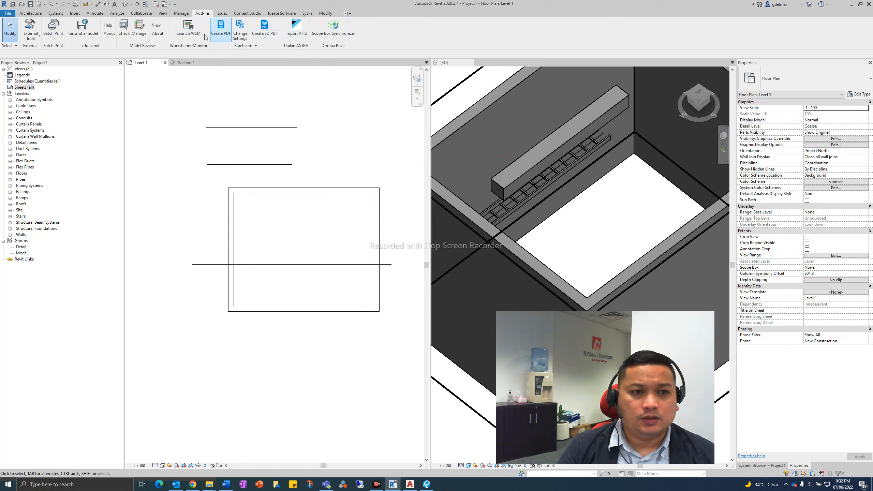
left_click(36, 37)
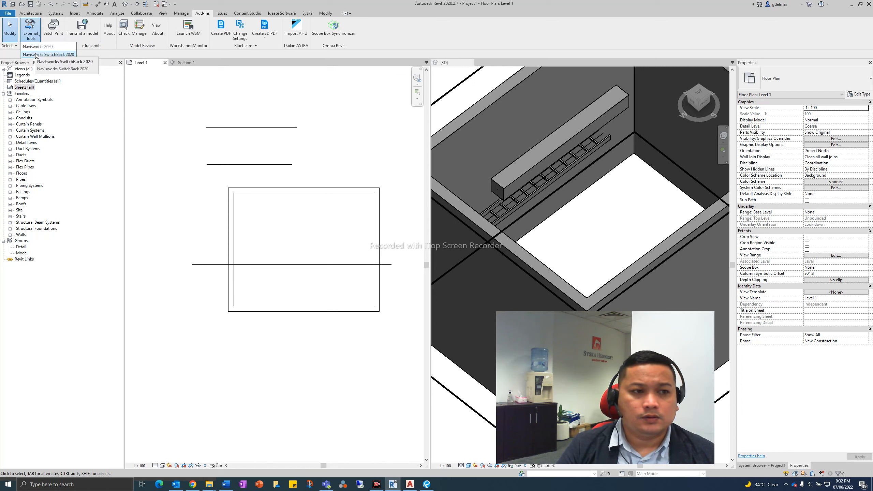
left_click(51, 30)
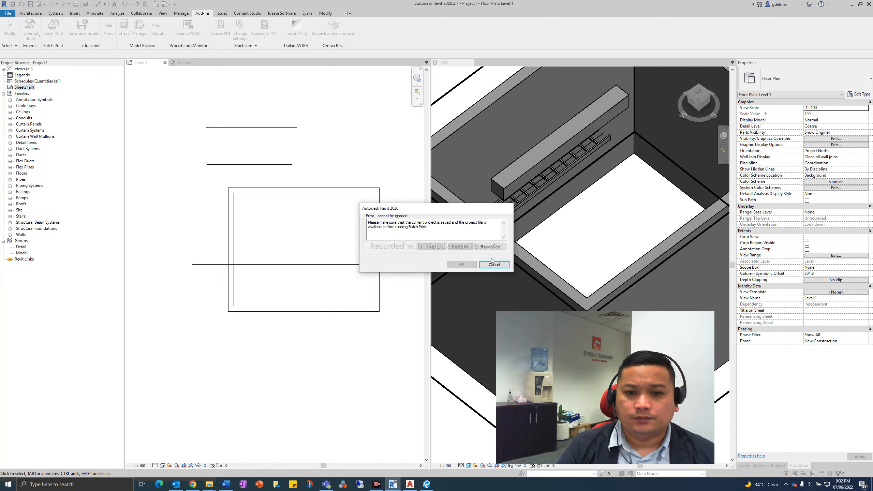
key("Escape")
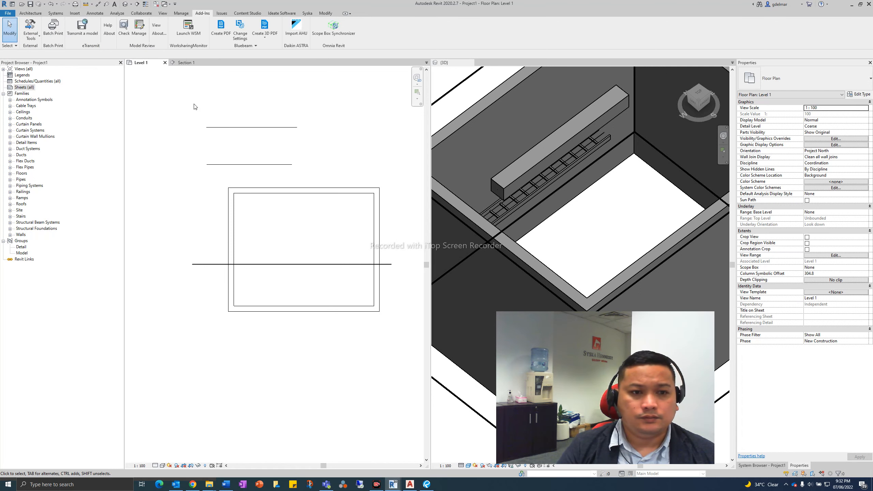
right_click(193, 105)
left_click(196, 108)
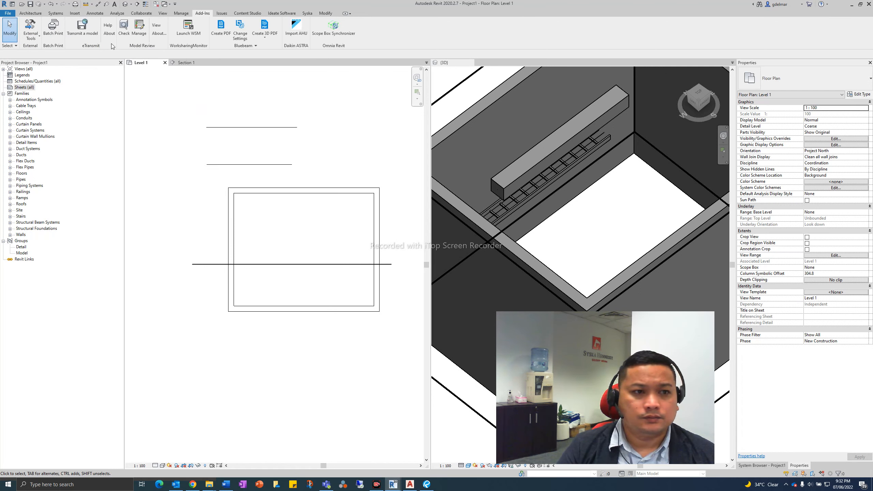
left_click(83, 31)
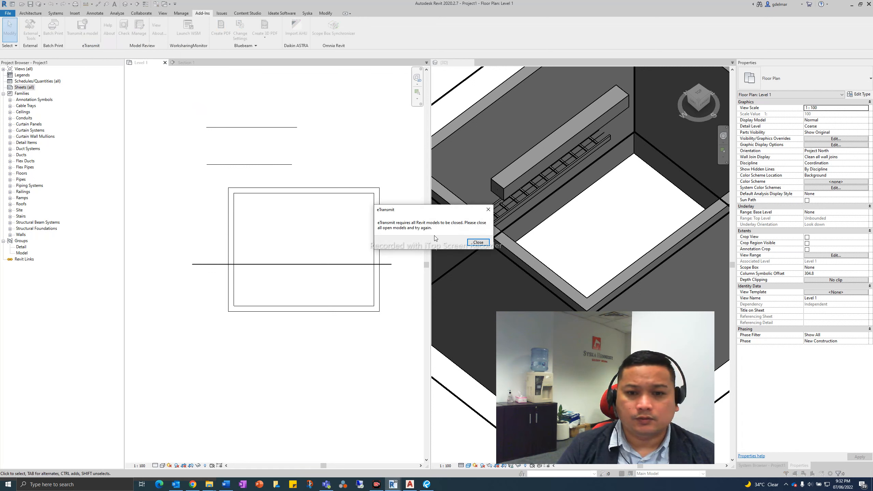
left_click(477, 242)
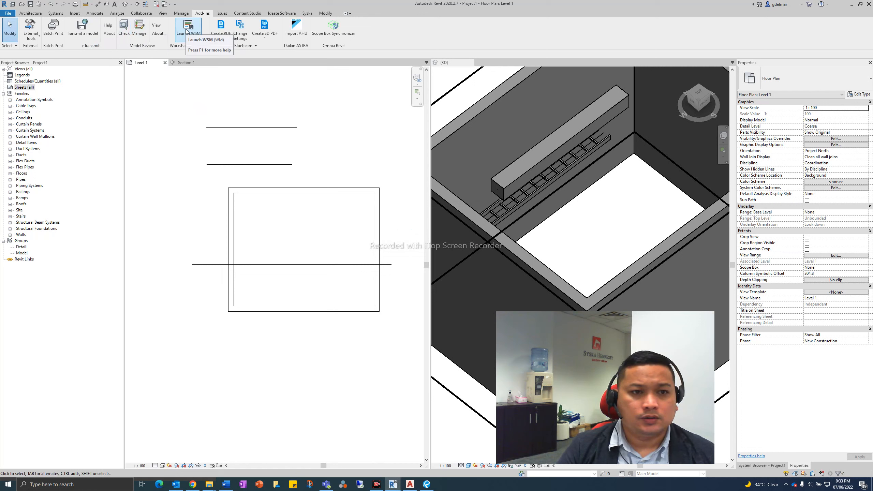
- Show the Issues pane through Manage Issues and widen it beside the 3D view
left_click(221, 14)
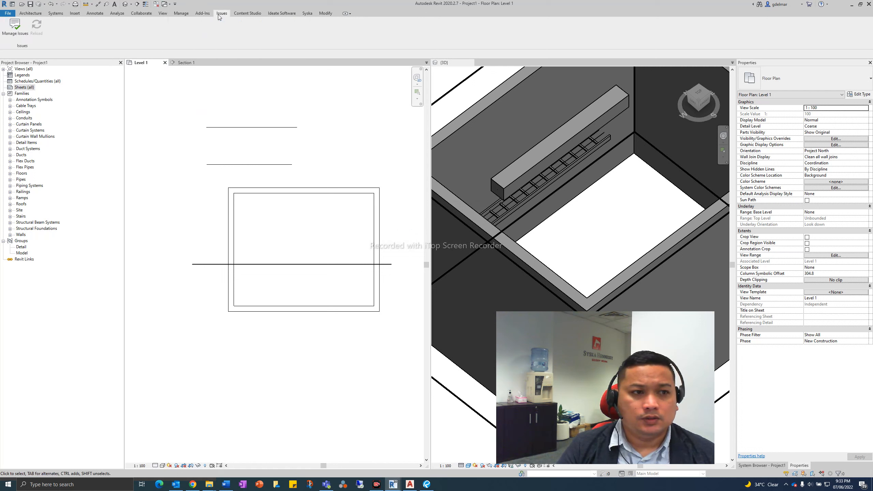
left_click(15, 28)
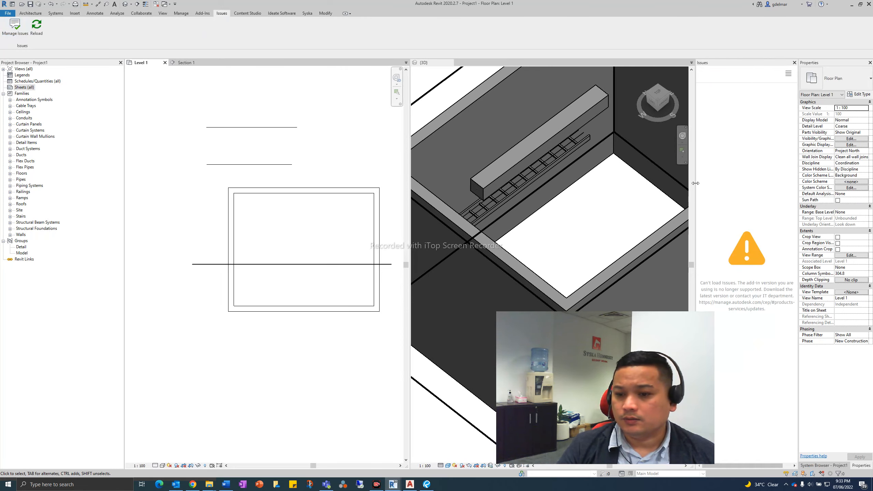
left_click_drag(695, 182, 667, 182)
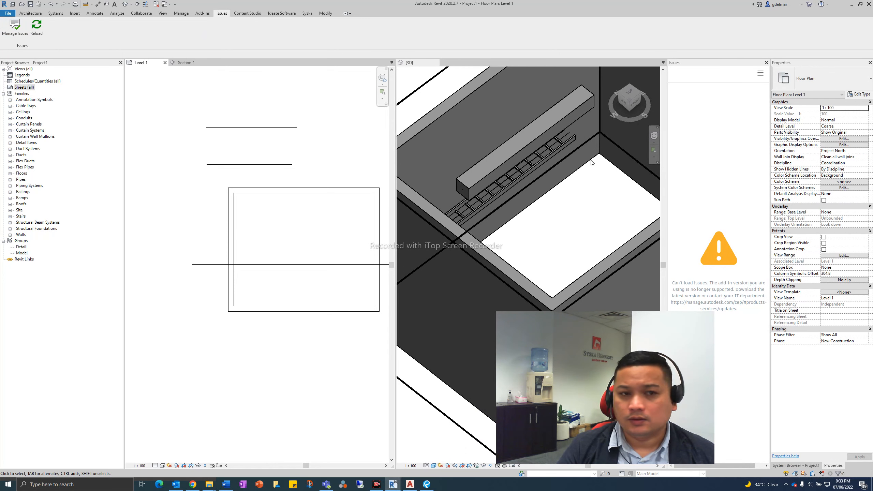
- Look over the Content Studio and Ideate Software add-in tools, and try to run Ideate Clone from the Level 1 plan
left_click(247, 13)
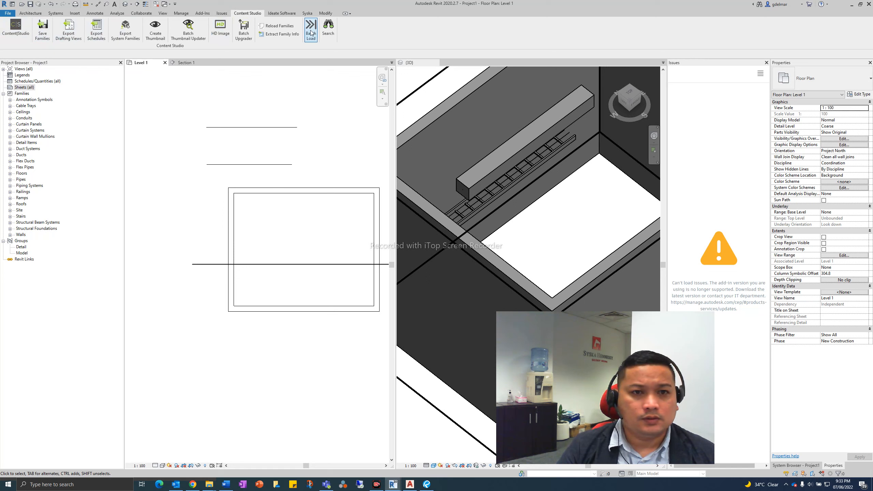
left_click(283, 14)
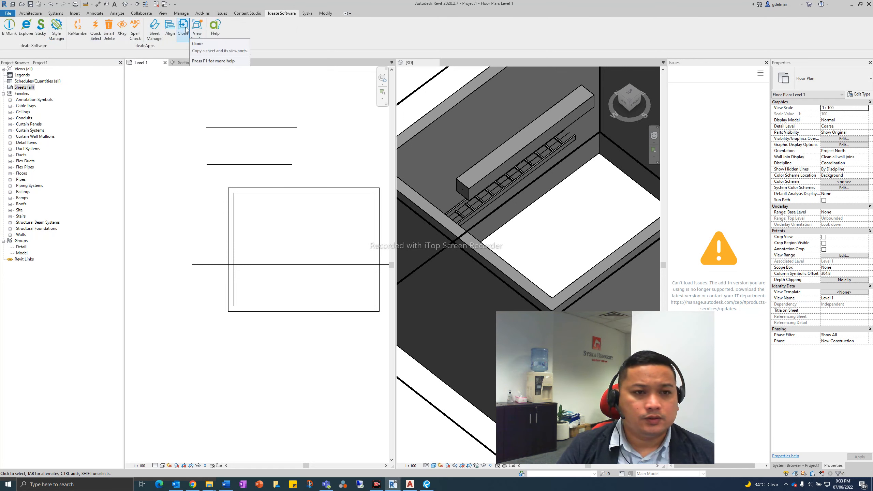
left_click(185, 30)
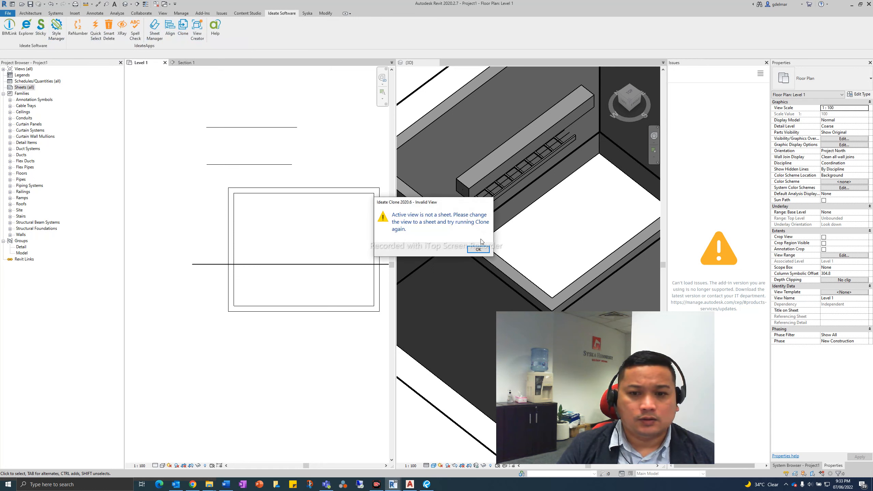
left_click(478, 249)
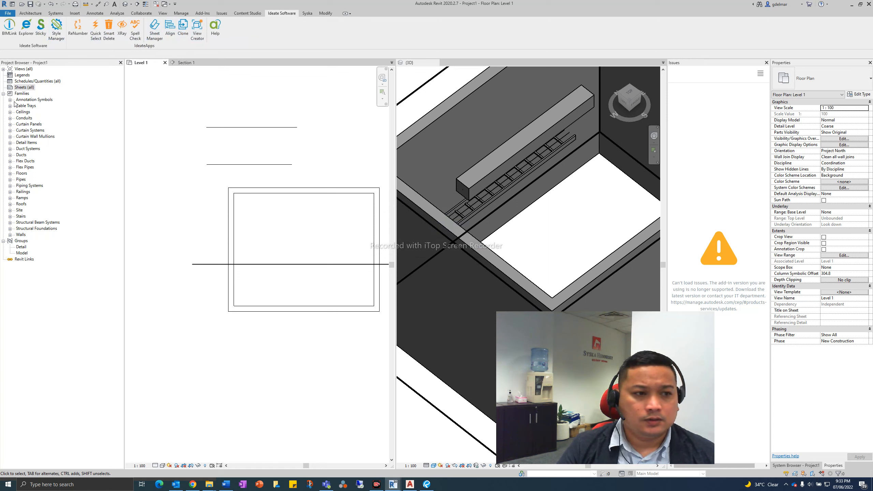
- Point out the Sheets, Legends and Revit Links categories in the Project Browser
left_click(20, 87)
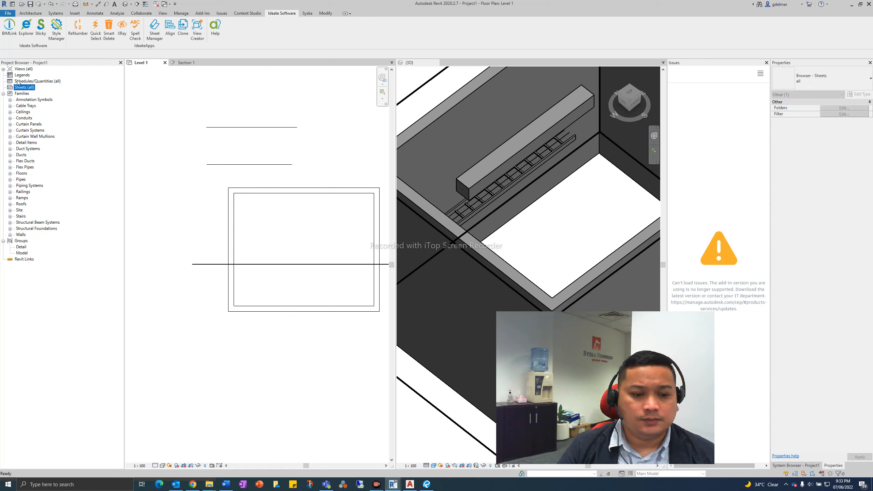
left_click(21, 75)
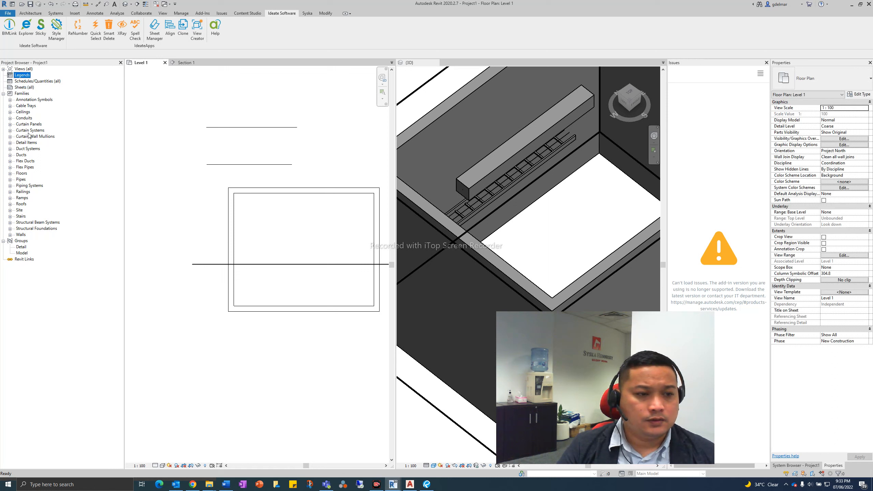
left_click(15, 259)
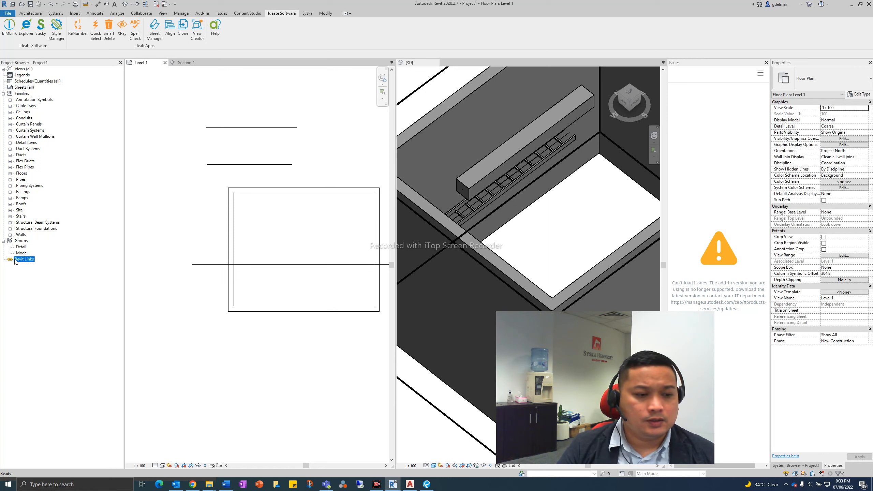
- Examine the shared parameters and parameter buckets in Syska's Bucket Tool, close it without loading any, and bring up the modify tools
left_click(307, 15)
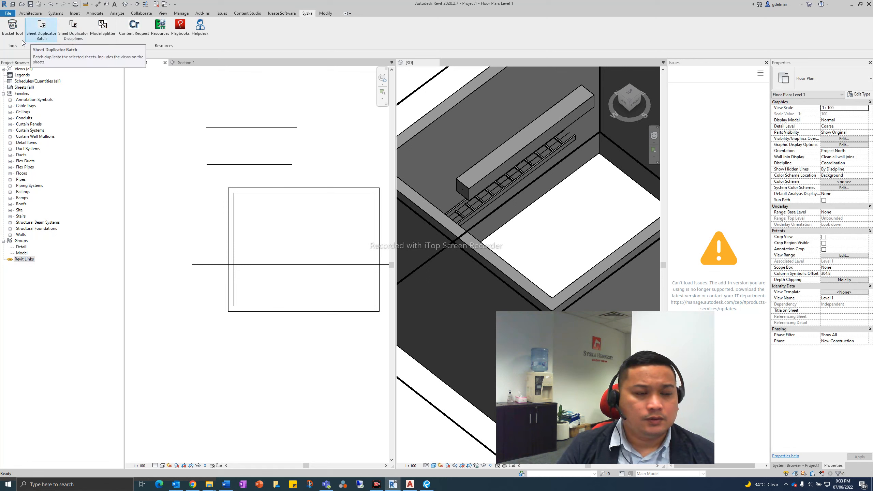
left_click(12, 30)
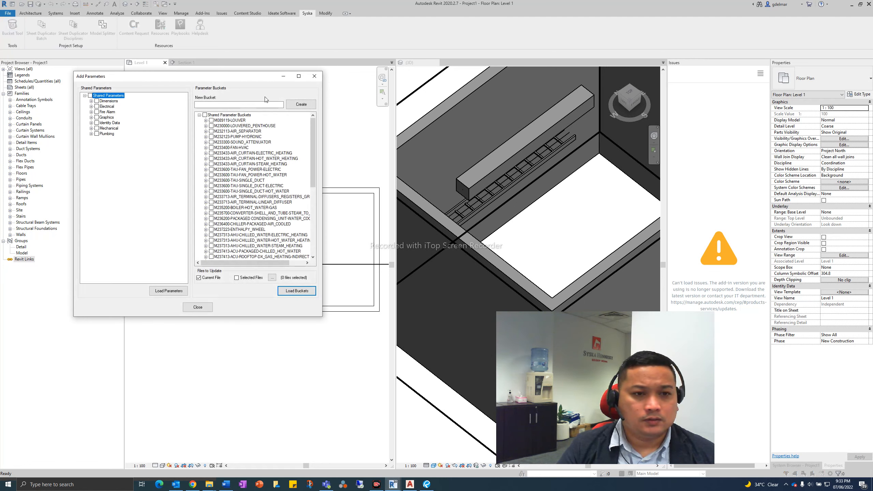
left_click(314, 76)
left_click(325, 13)
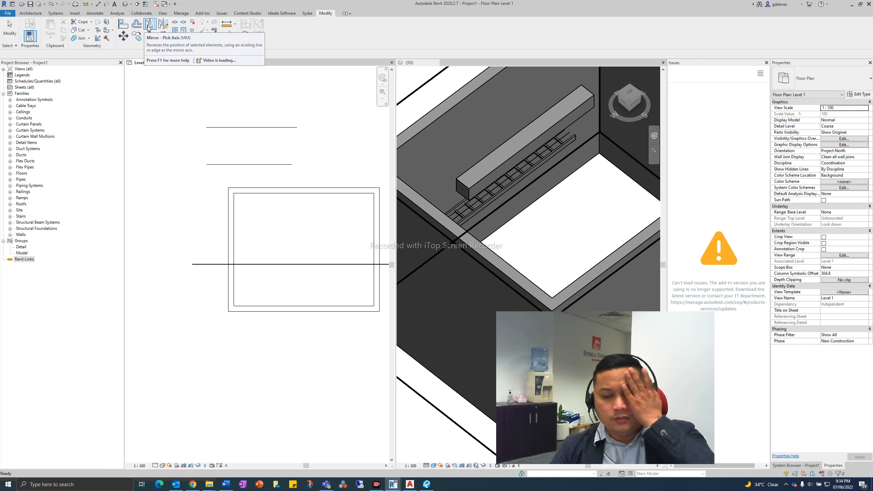
- Look over the View, Manage and Add-Ins tool sets for the open project
left_click(162, 14)
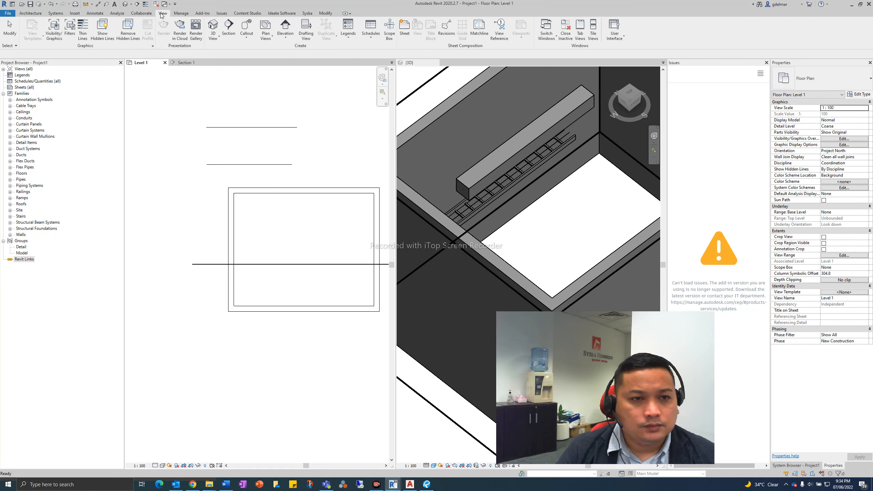
left_click(179, 13)
left_click(200, 14)
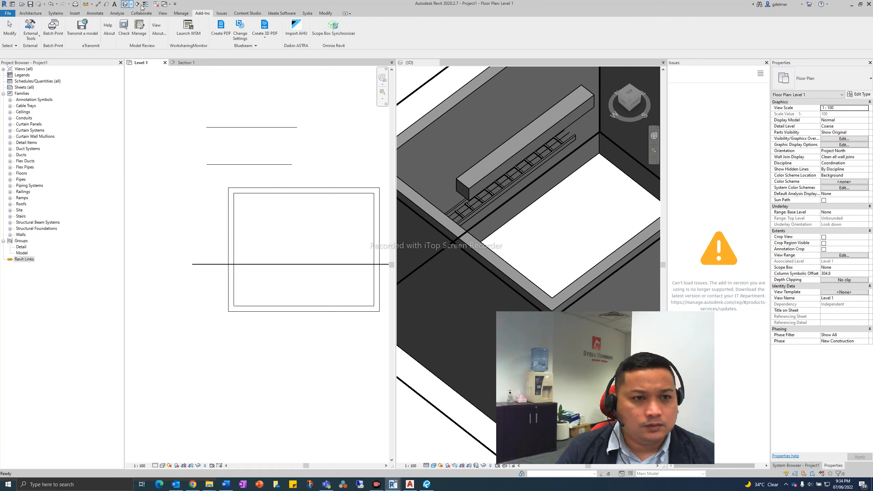
- Review the Quick Access Toolbar customization options without changing any, and visit the Home screen with its model and family options before returning
left_click(175, 4)
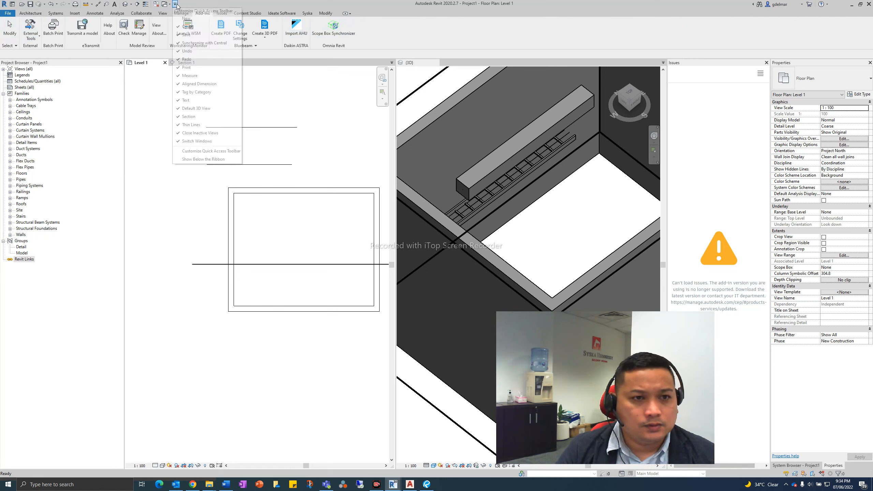
left_click(153, 83)
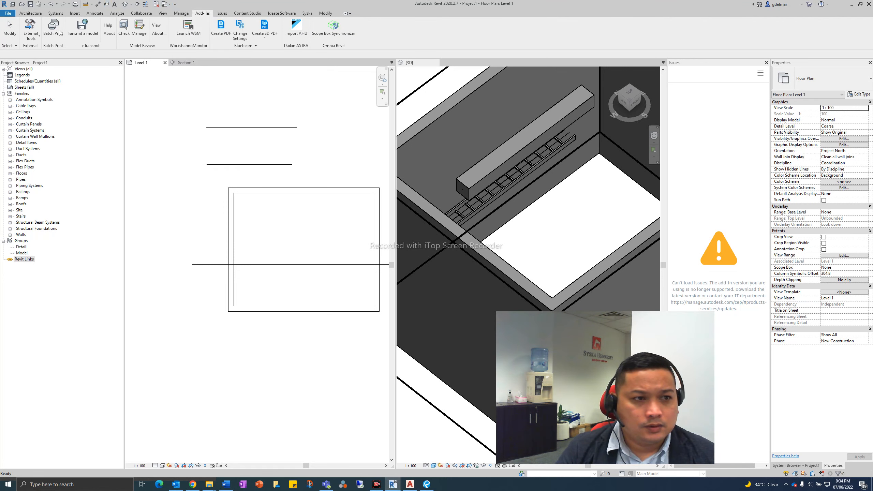
left_click(12, 5)
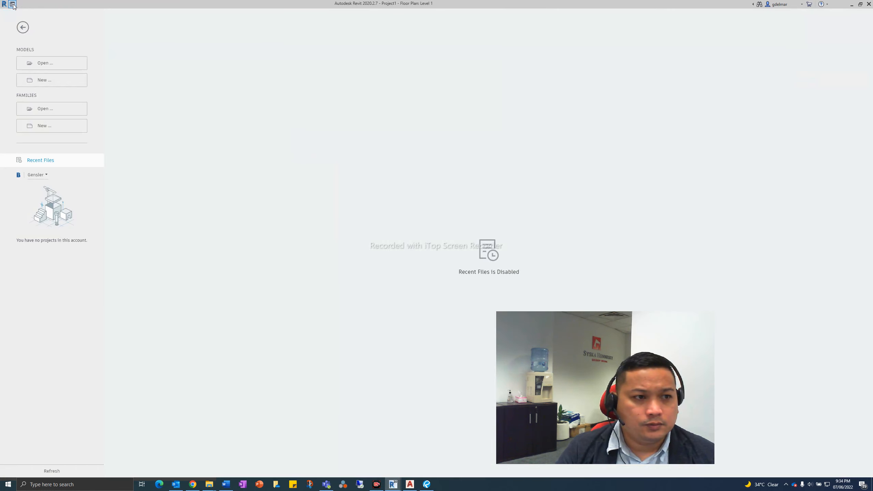
left_click(23, 29)
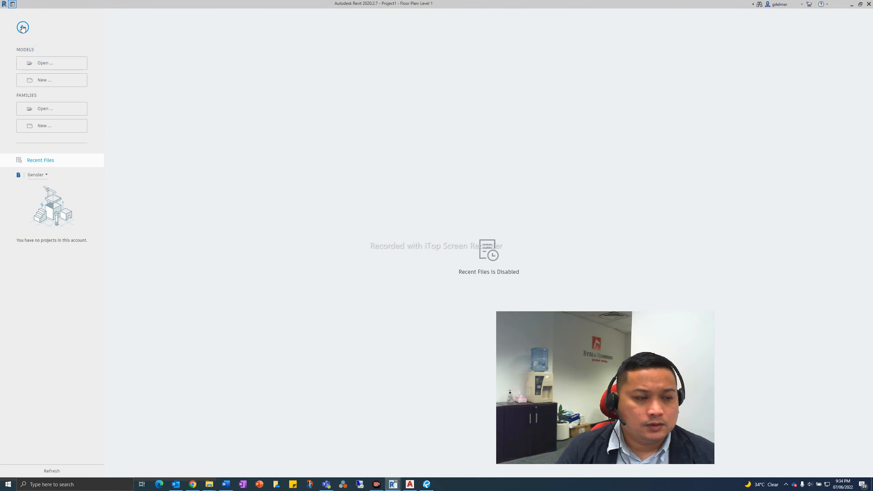